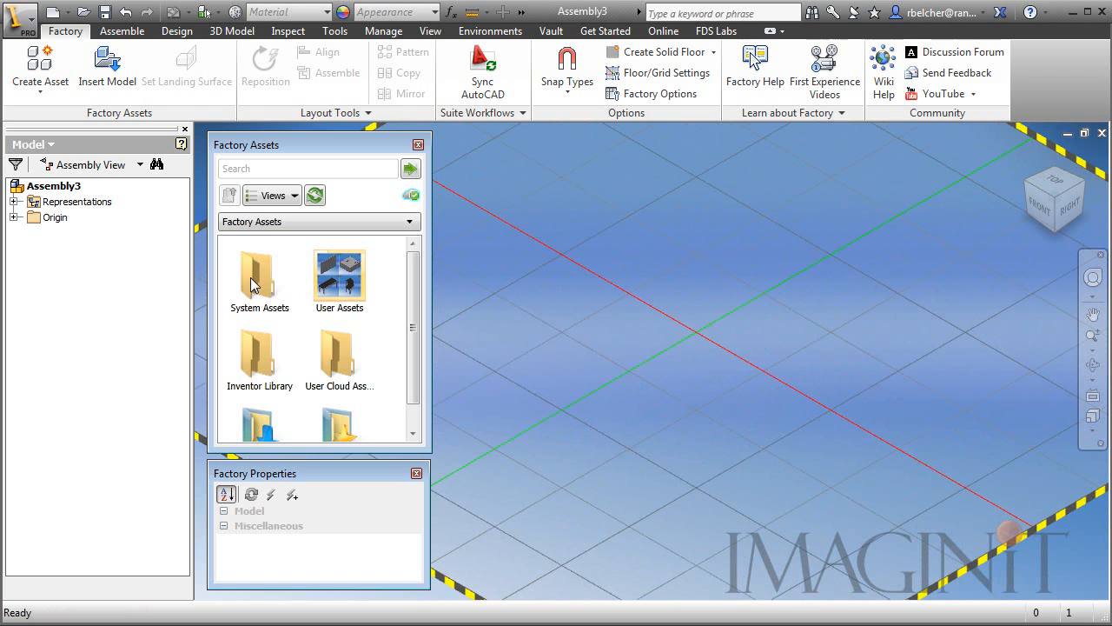
Open the Structural category of the Architectural system assets and find the plain Wall asset
double_click(252, 285)
double_click(254, 285)
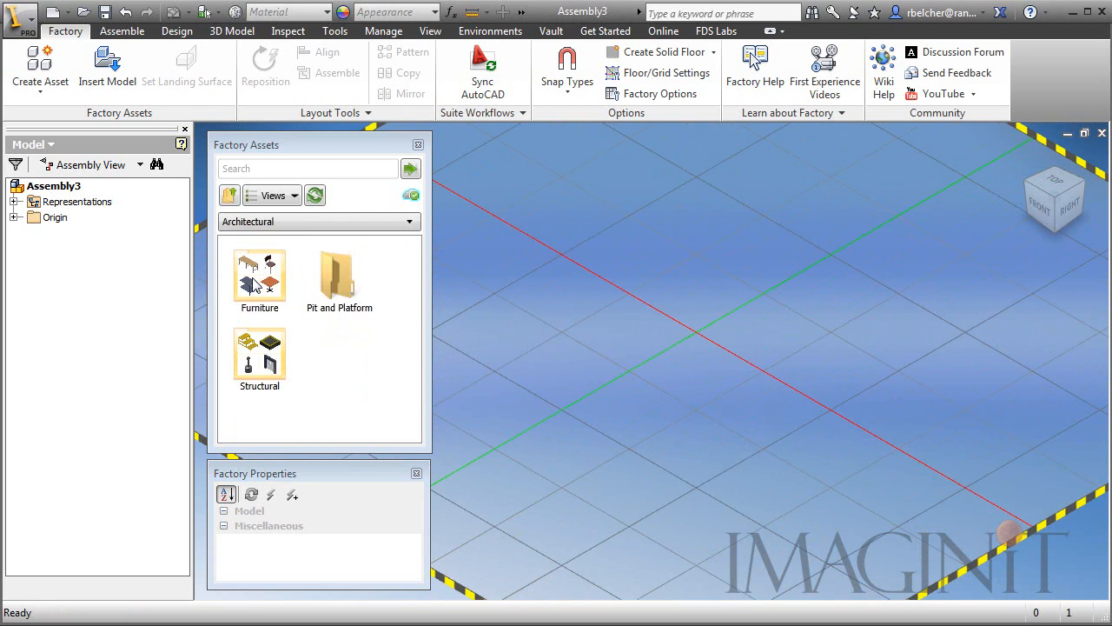
double_click(268, 366)
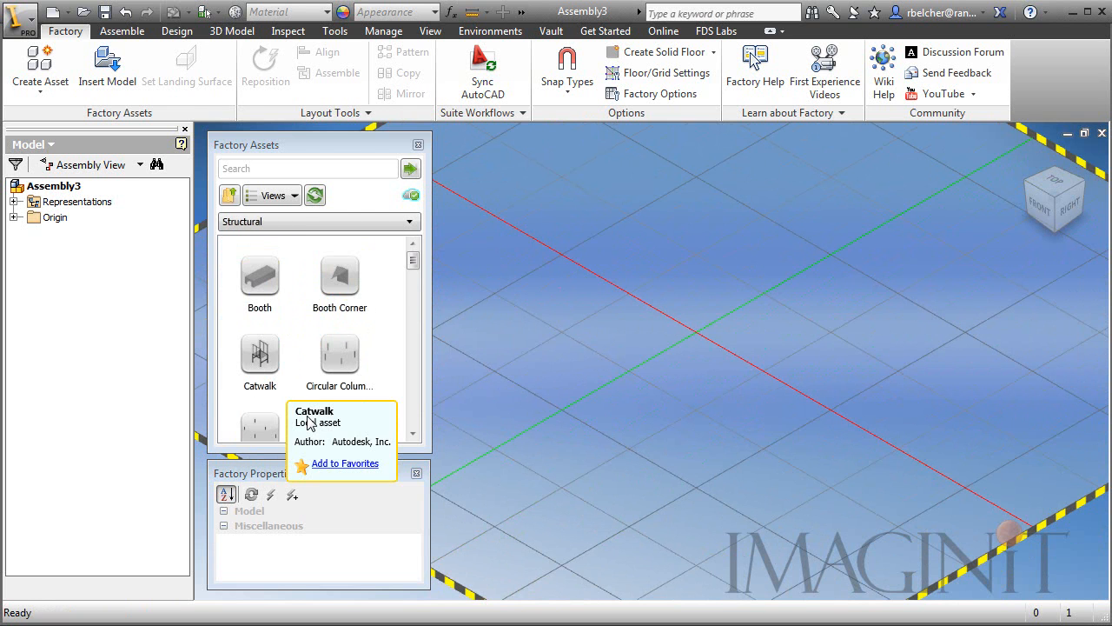
click(413, 280)
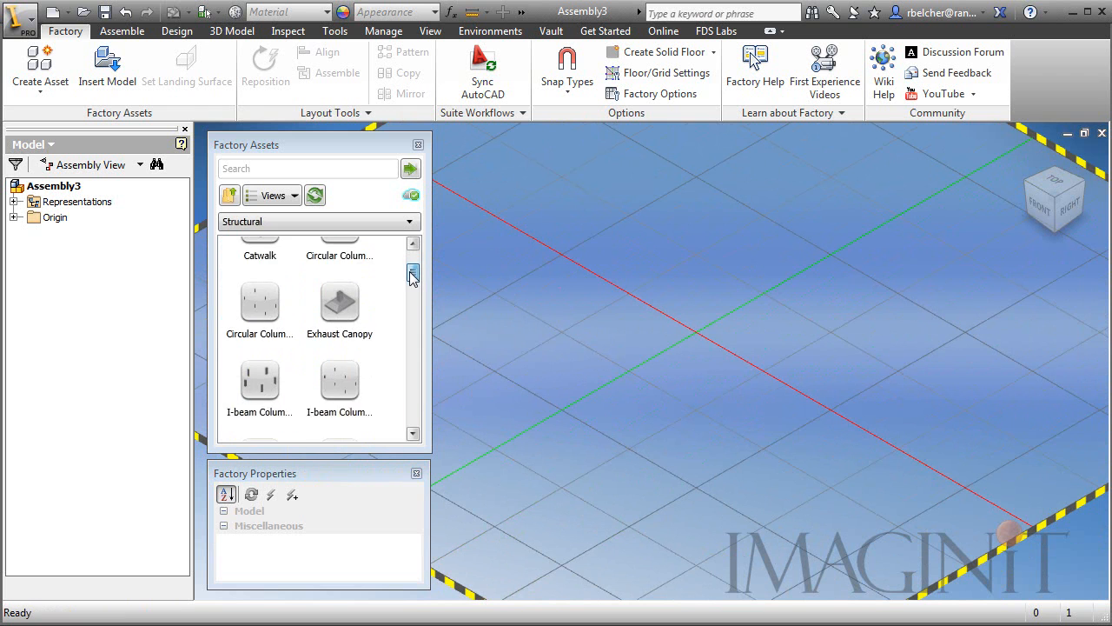
drag(410, 279, 410, 305)
Place one Wall asset on the factory floor near the grid origin, rotated -90 degrees
double_click(260, 349)
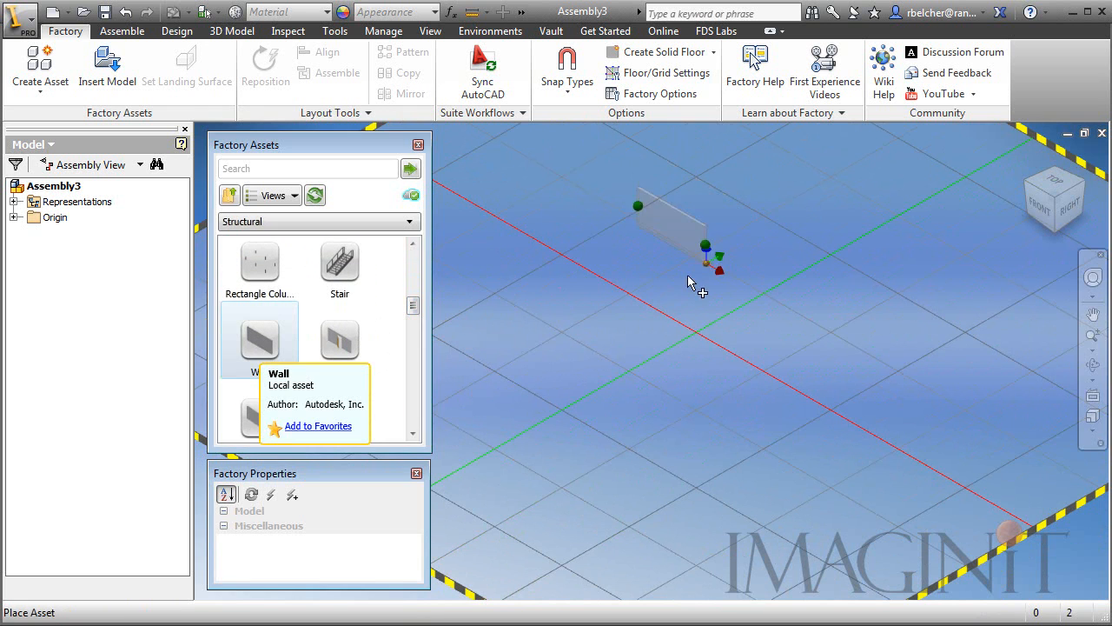
click(605, 331)
click(744, 274)
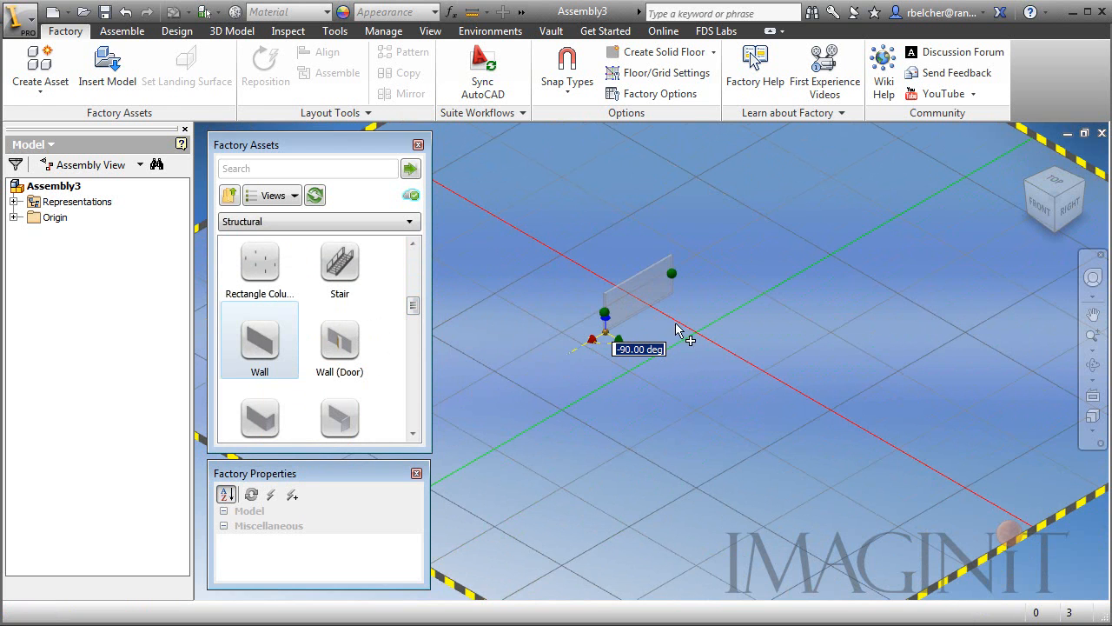
right_click(880, 244)
click(926, 264)
scroll(875, 381, down, 3)
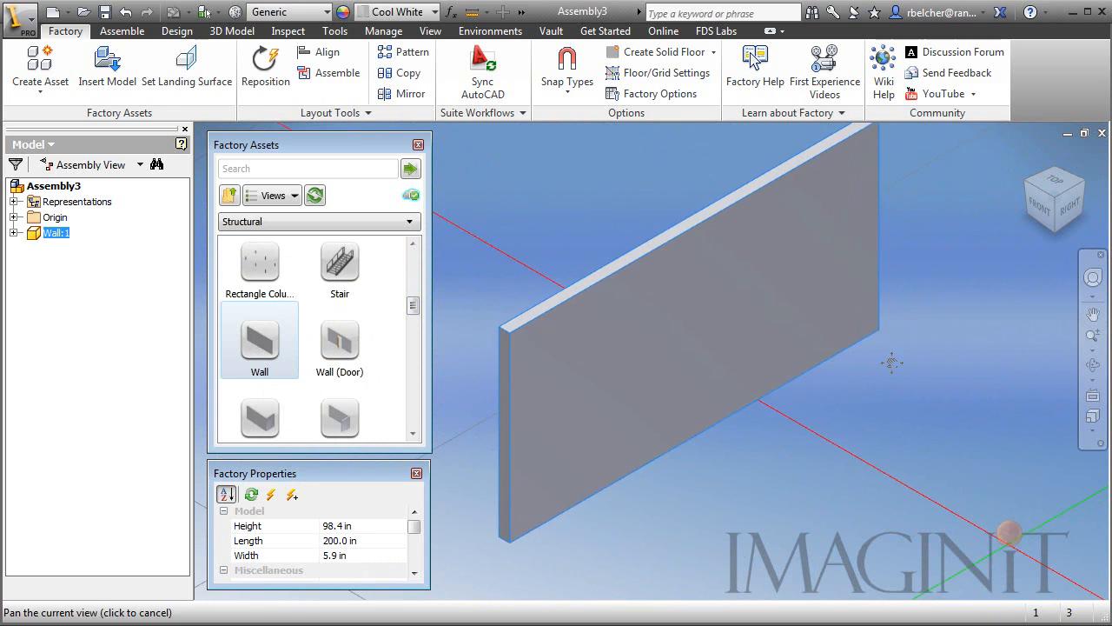
click(889, 391)
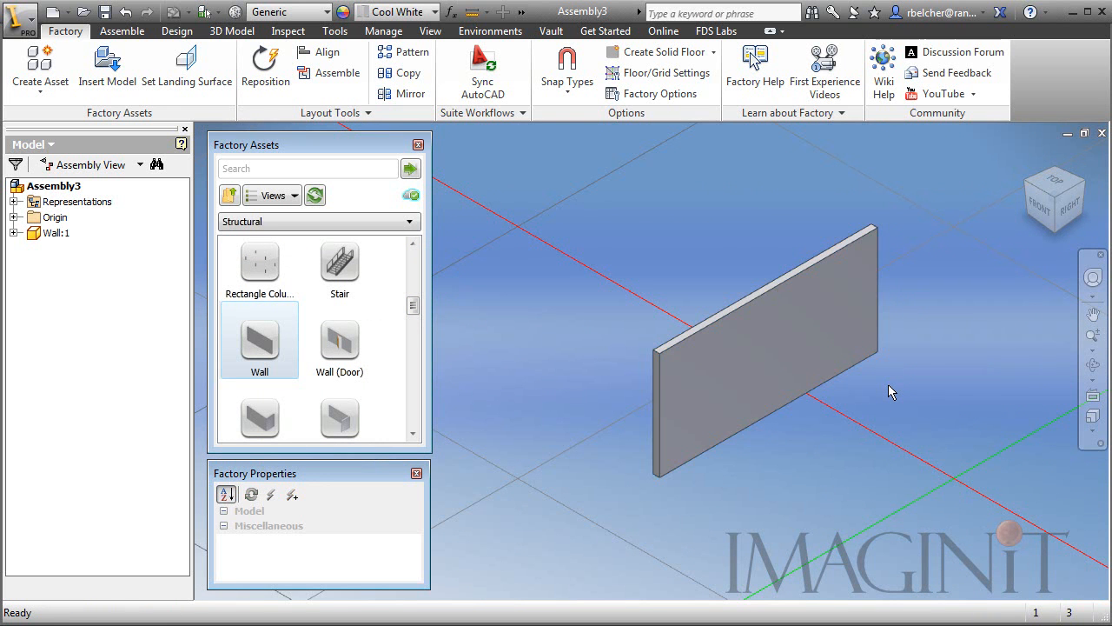
middle_drag(889, 391, 784, 396)
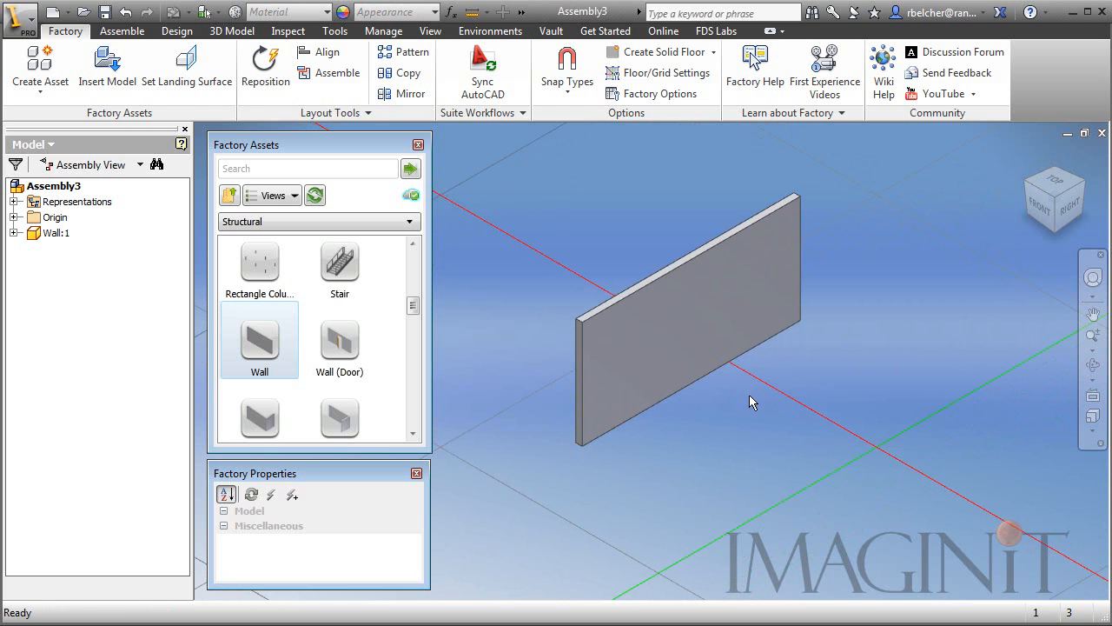
Select the placed wall and examine the file name and storage location in its iProperties
click(701, 305)
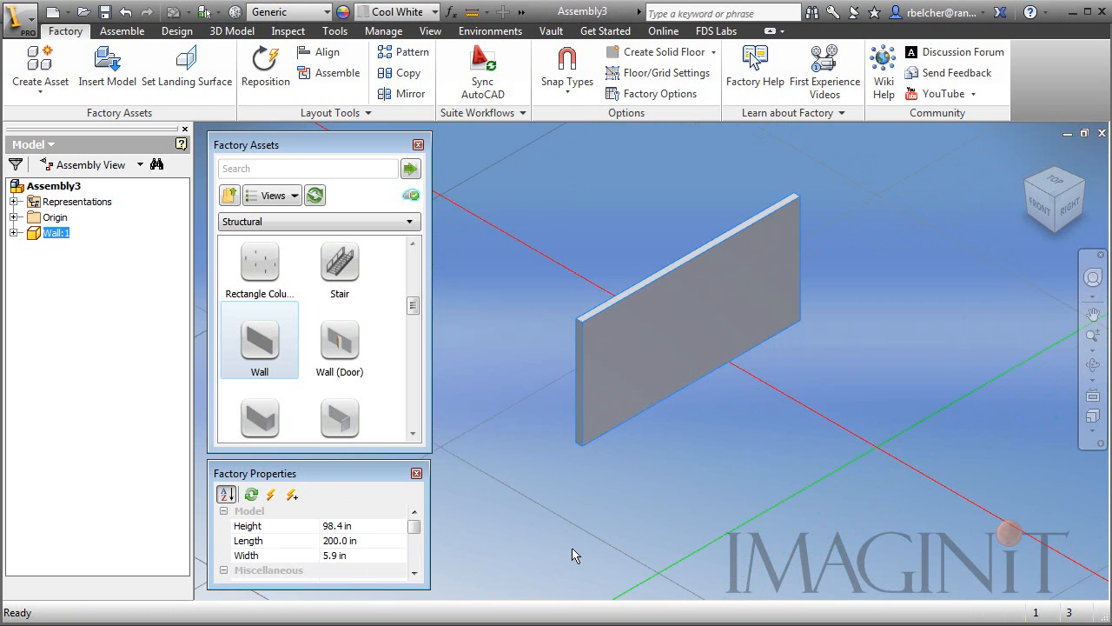
click(693, 451)
click(682, 348)
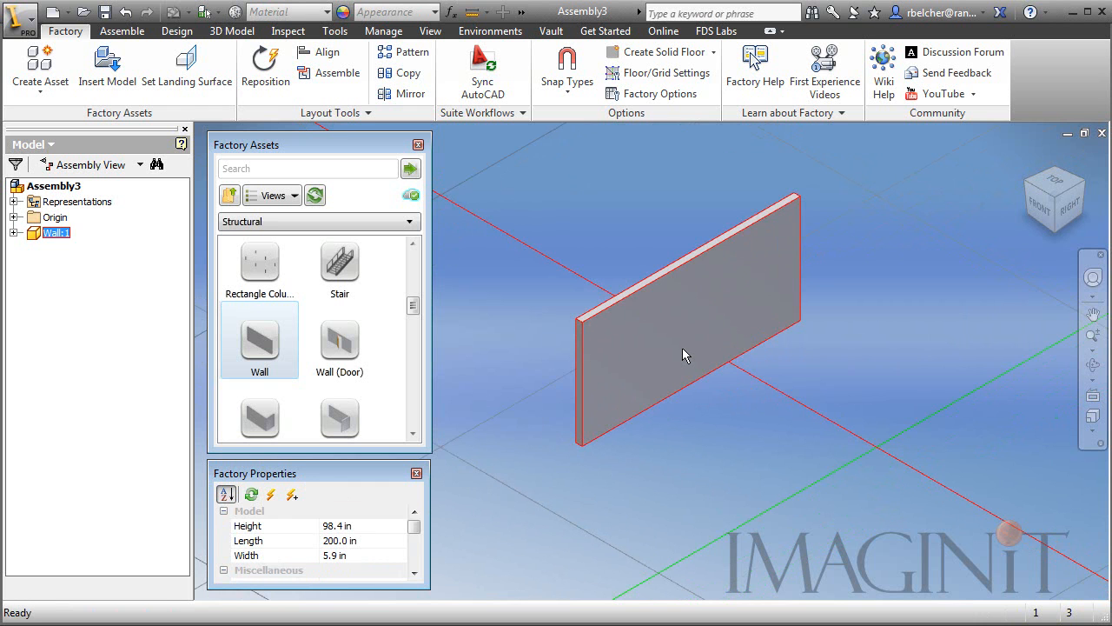
right_click(39, 240)
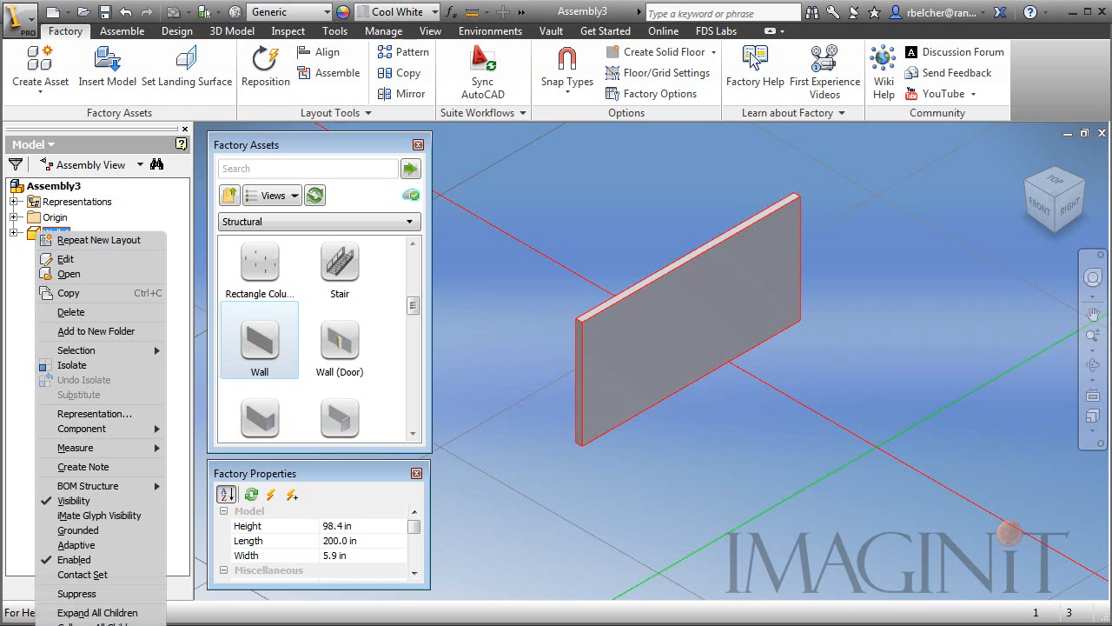
click(97, 625)
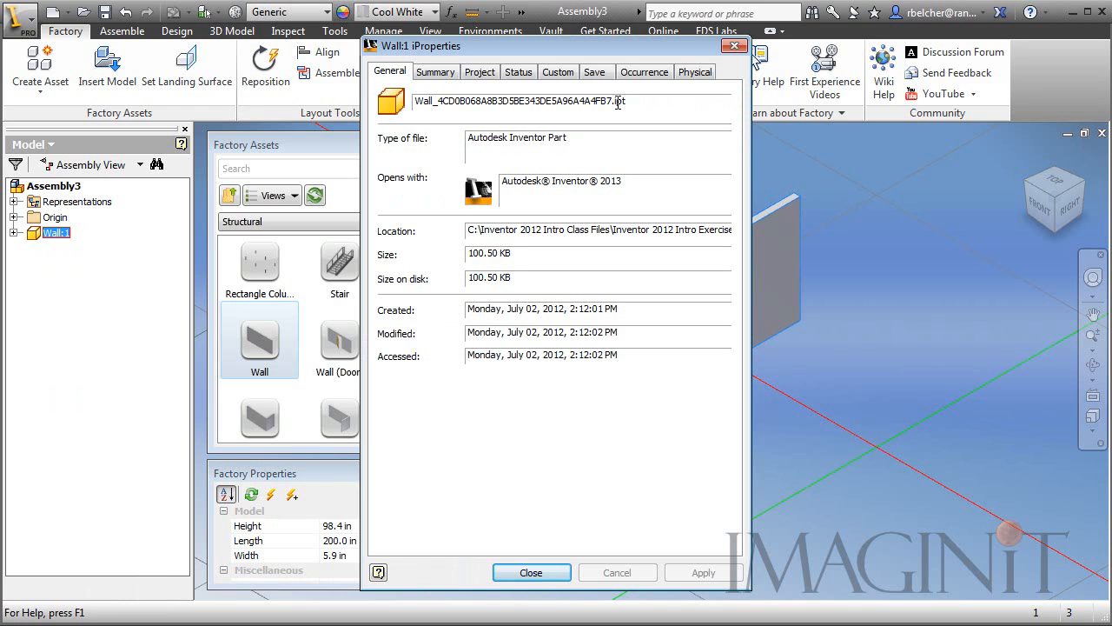
drag(633, 102, 404, 108)
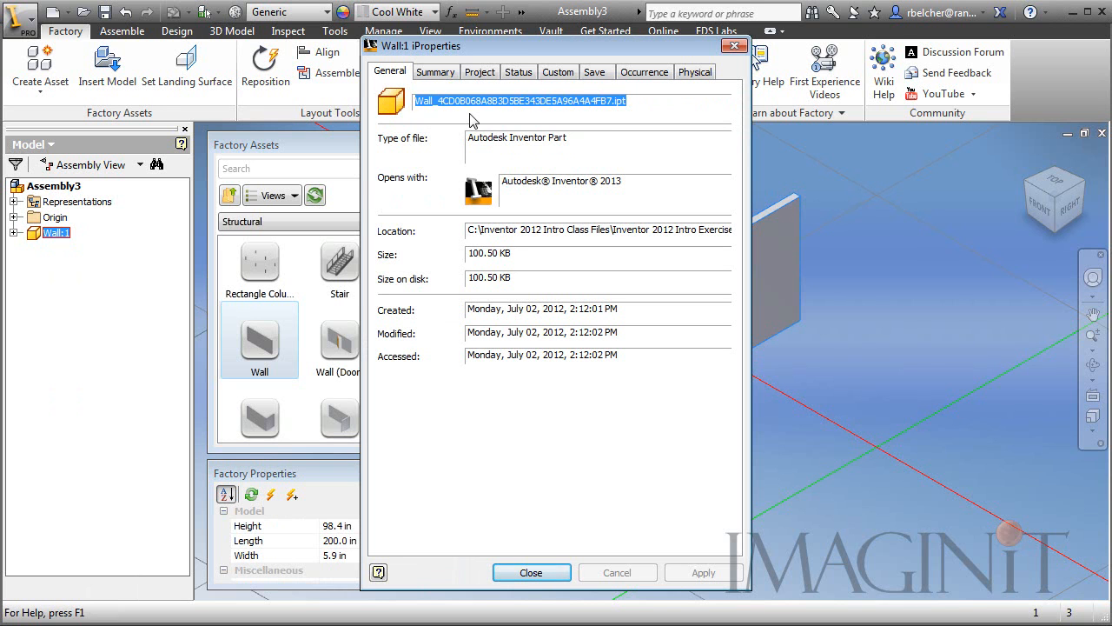
drag(469, 231, 745, 242)
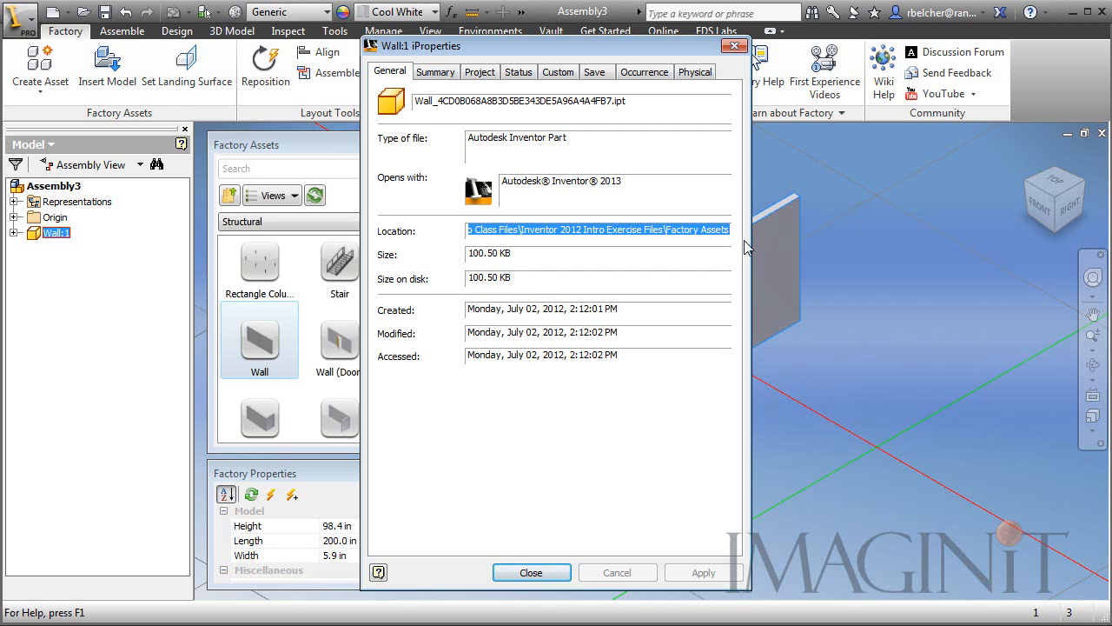
click(736, 46)
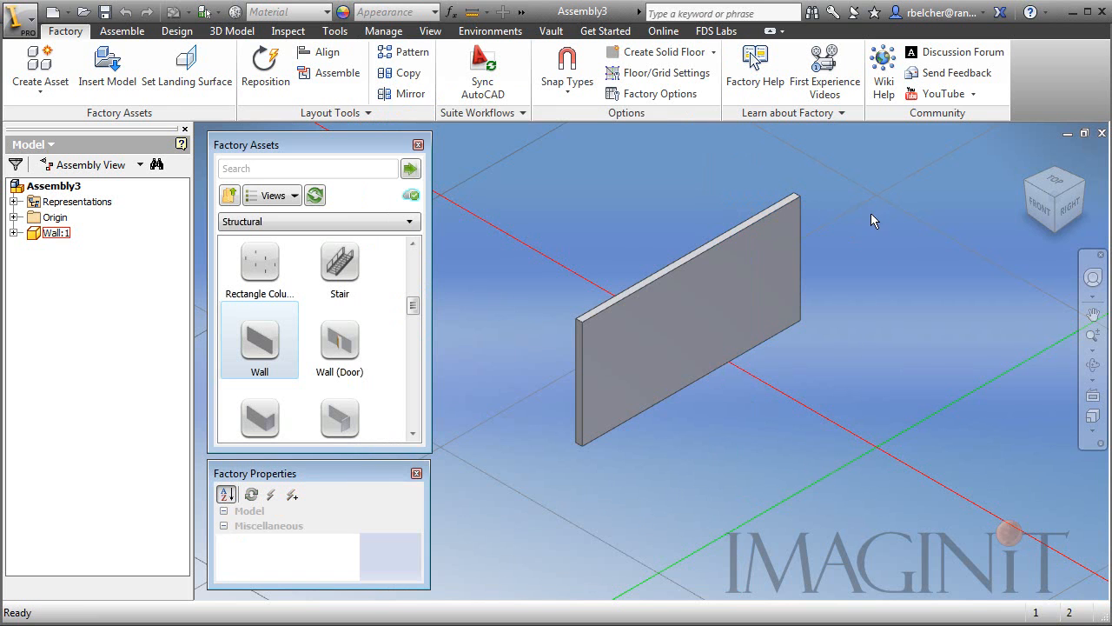
Try to start a 2D sketch on the wall's large front face in place, and return to the assembly
middle_drag(859, 322, 843, 318)
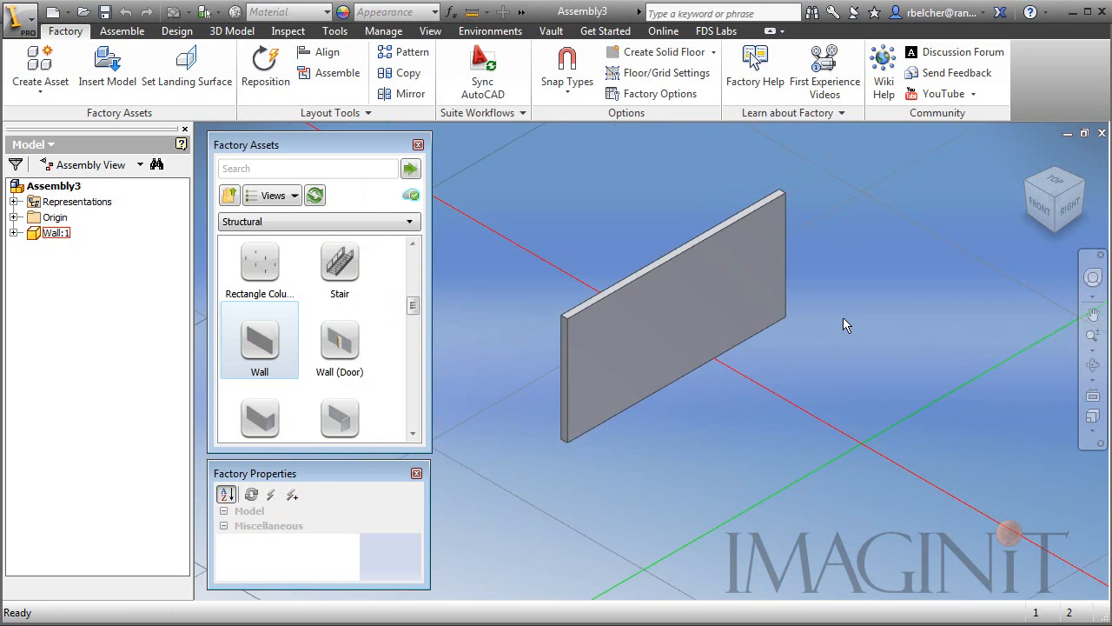
middle_drag(653, 429, 650, 428)
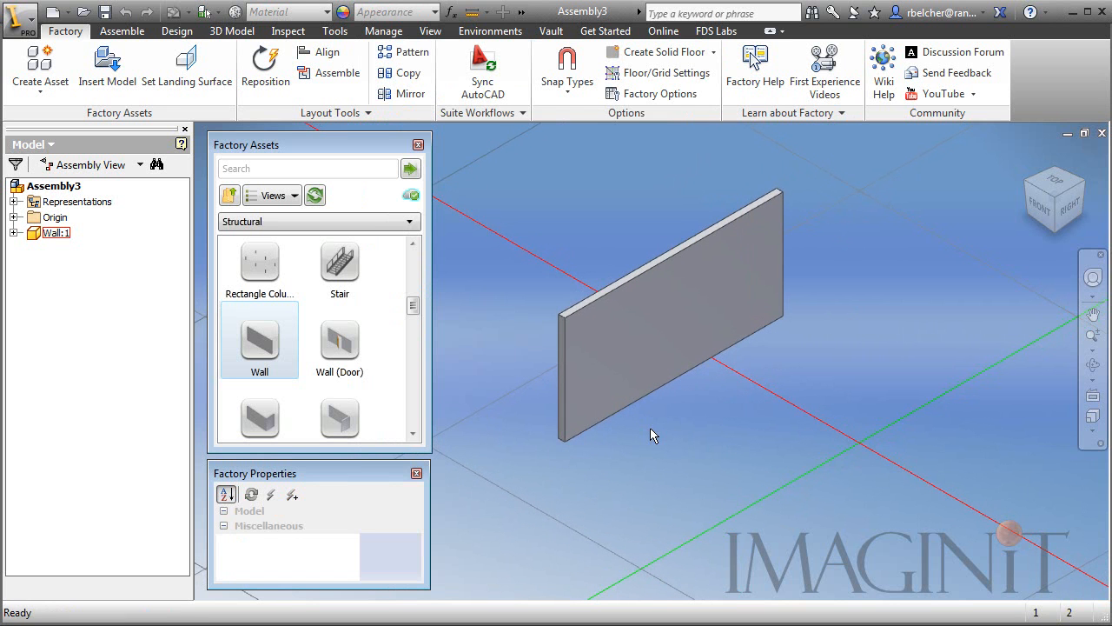
double_click(636, 363)
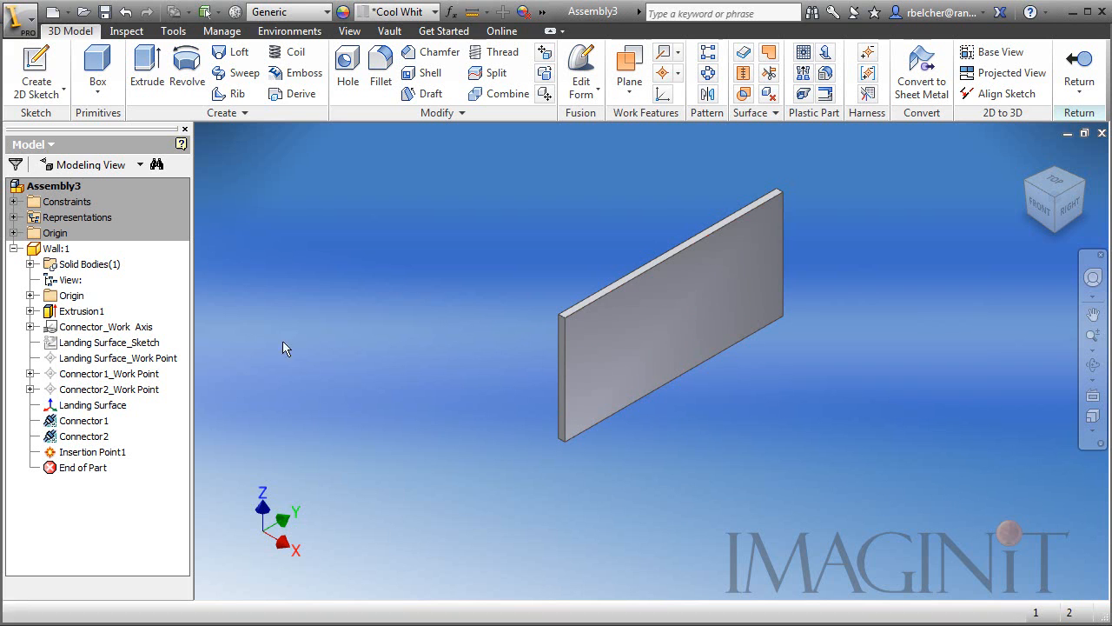
click(37, 71)
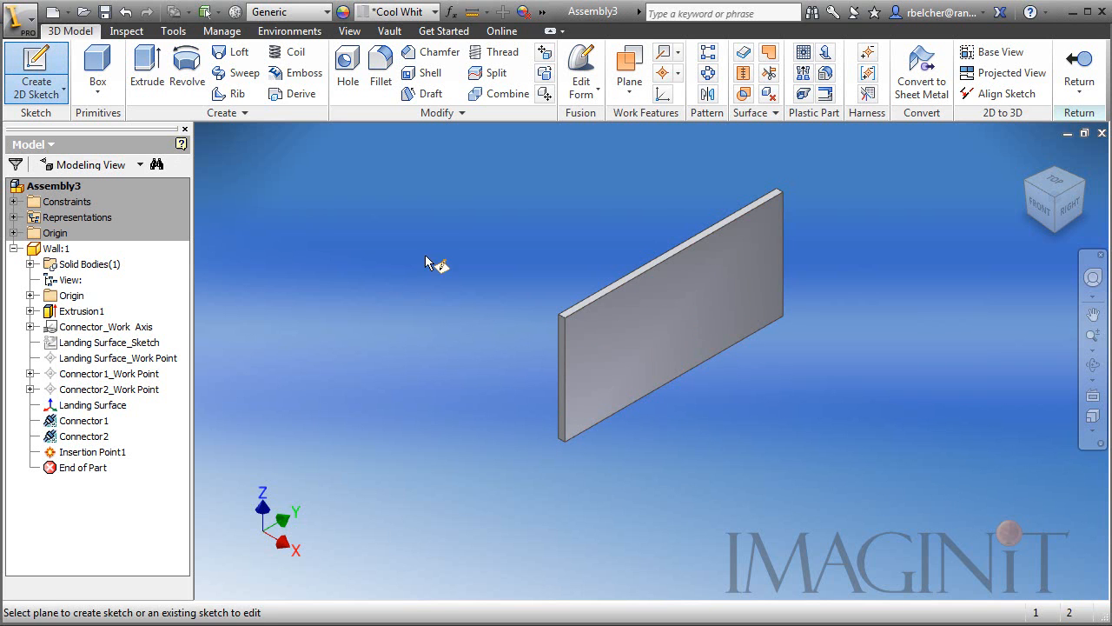
click(611, 356)
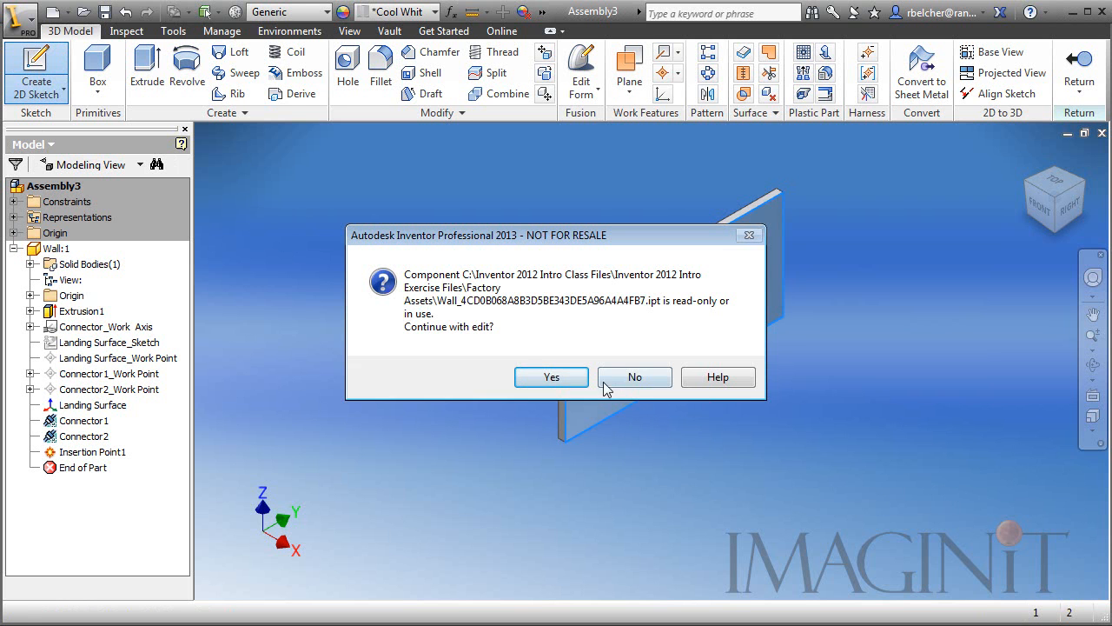
click(633, 379)
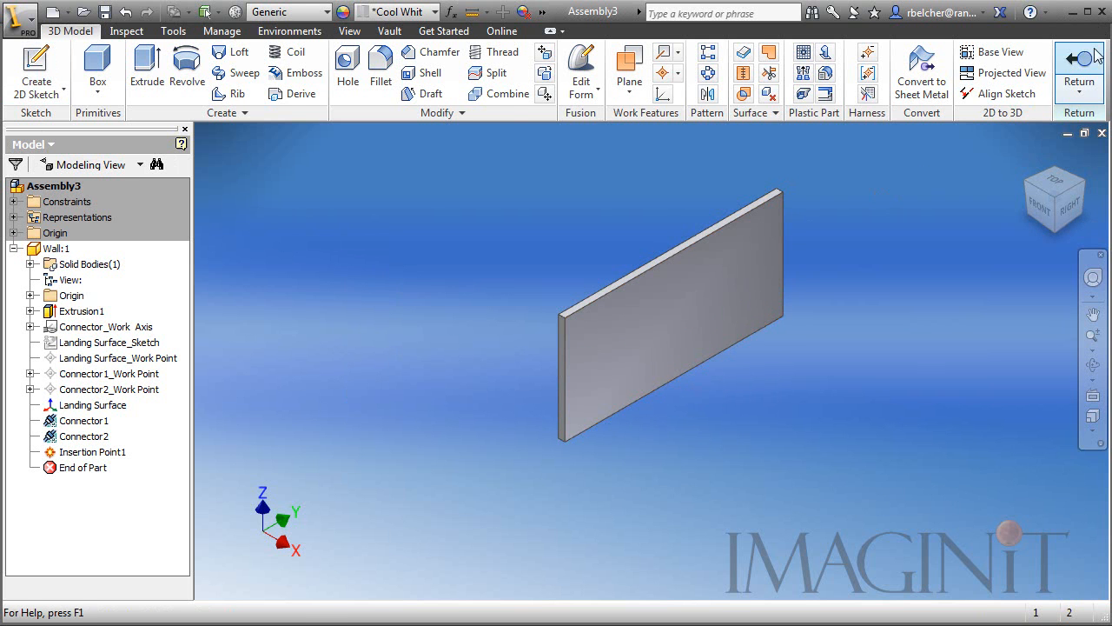
click(1079, 70)
Try to save a copy of the wall part as a template in the Factory Assets templates folder
middle_drag(868, 263, 814, 318)
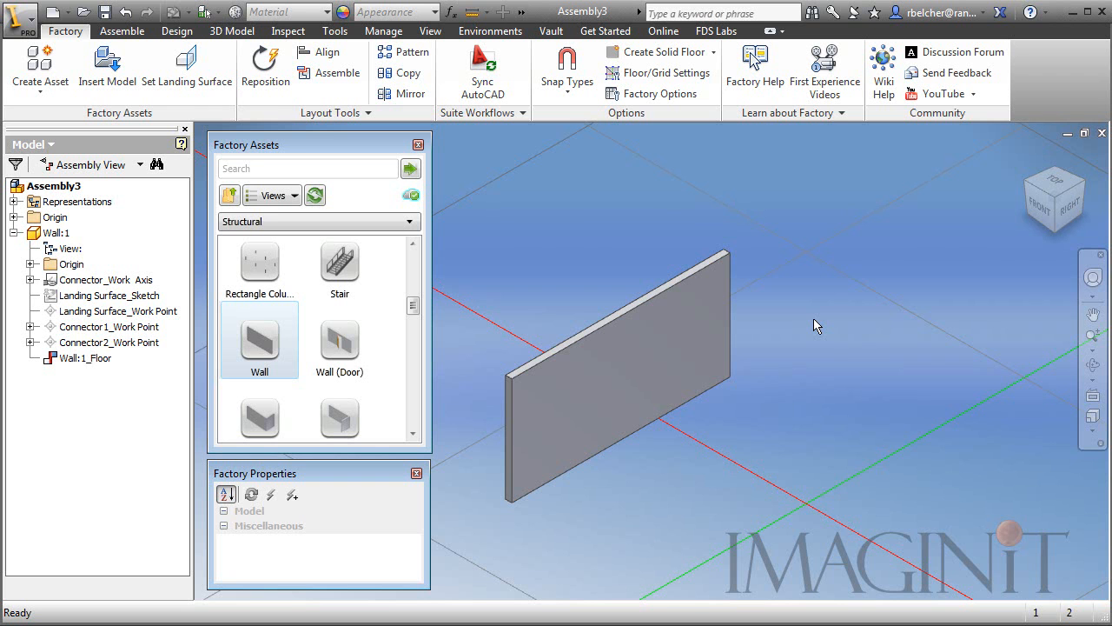
middle_drag(813, 318, 787, 310)
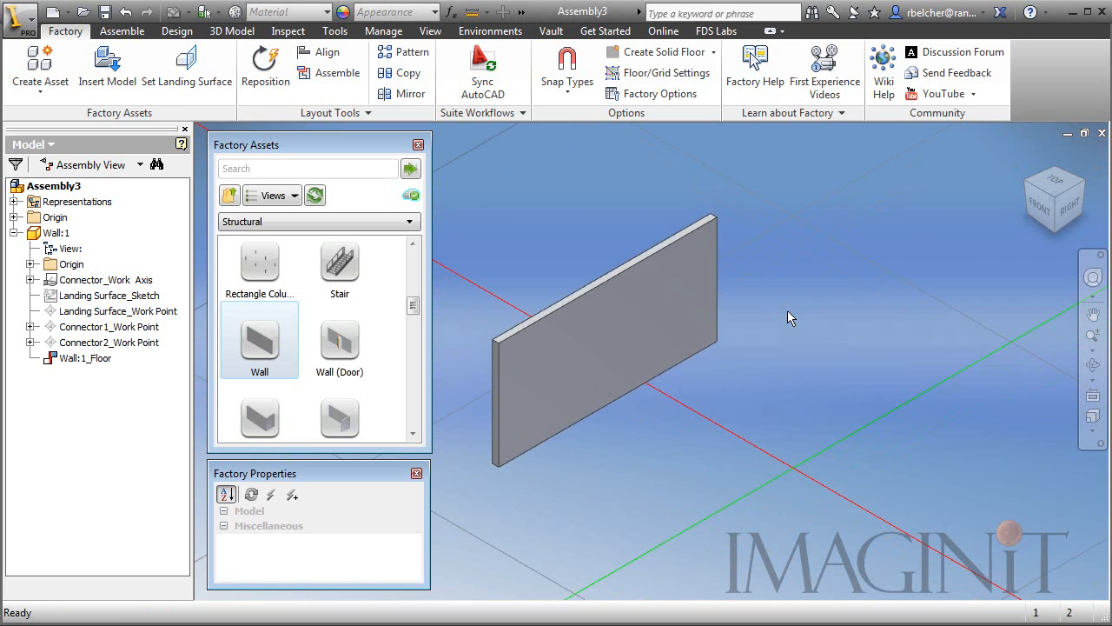
middle_drag(765, 309, 799, 307)
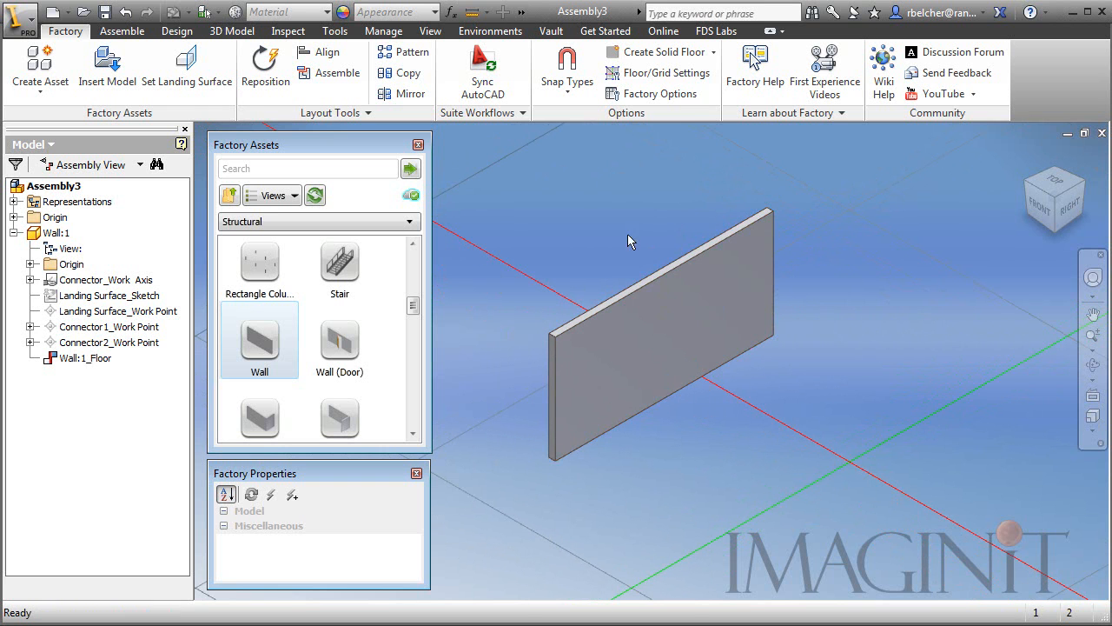
double_click(650, 330)
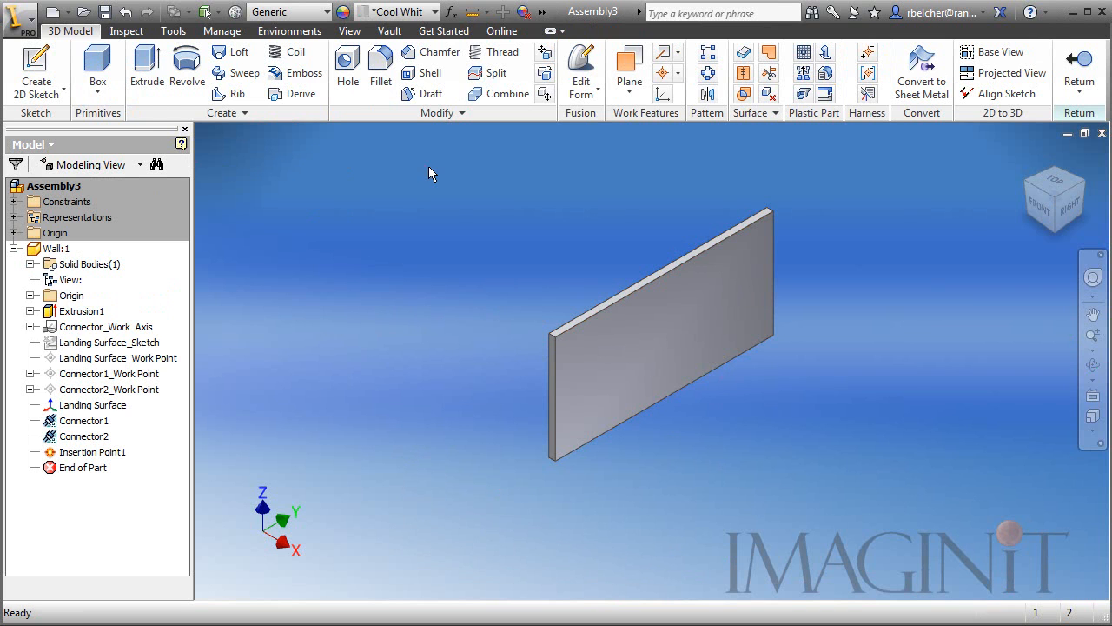
click(29, 29)
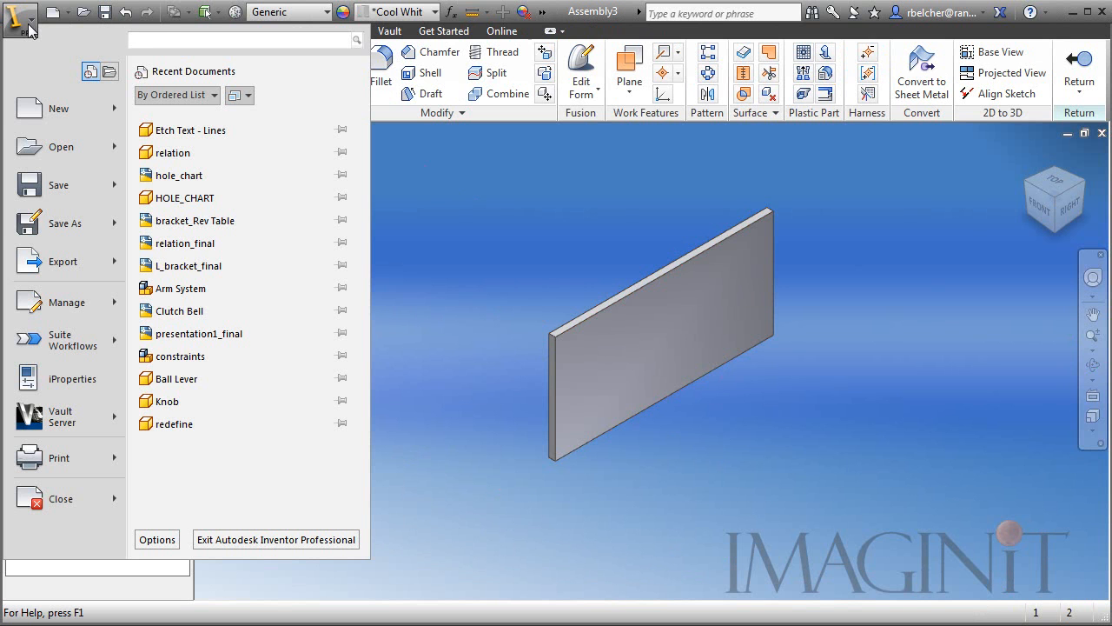
mouse_move(46, 223)
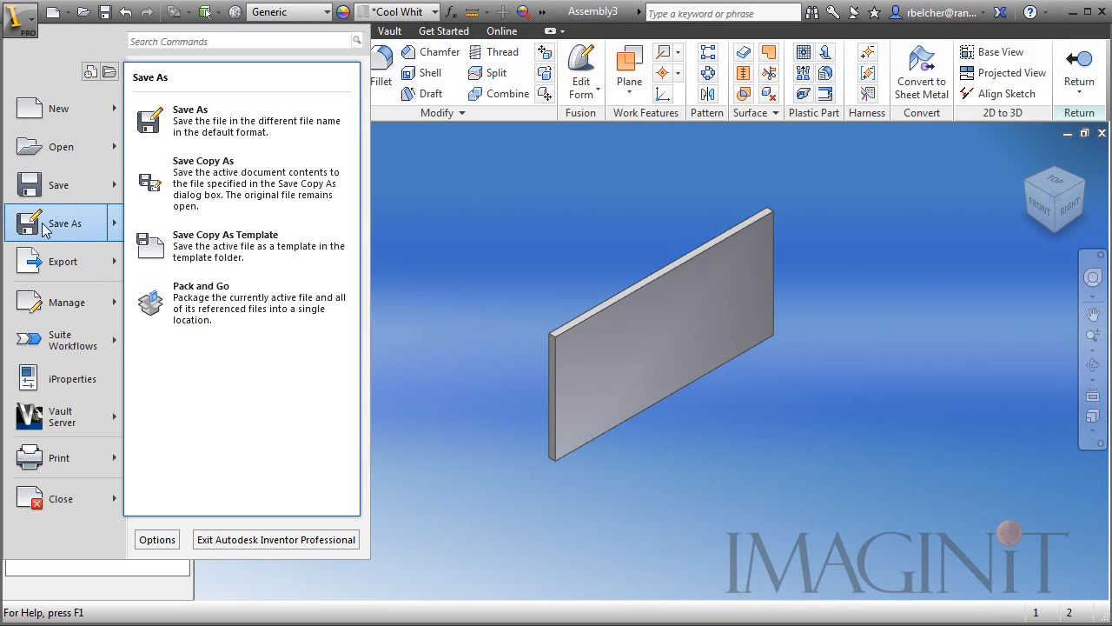
click(212, 245)
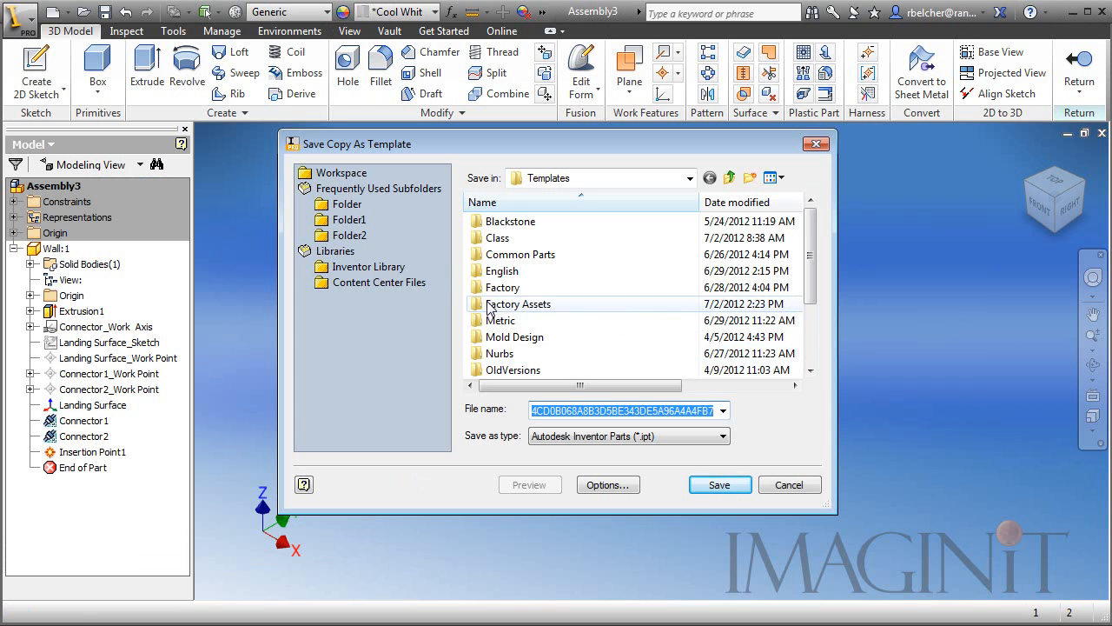
double_click(483, 305)
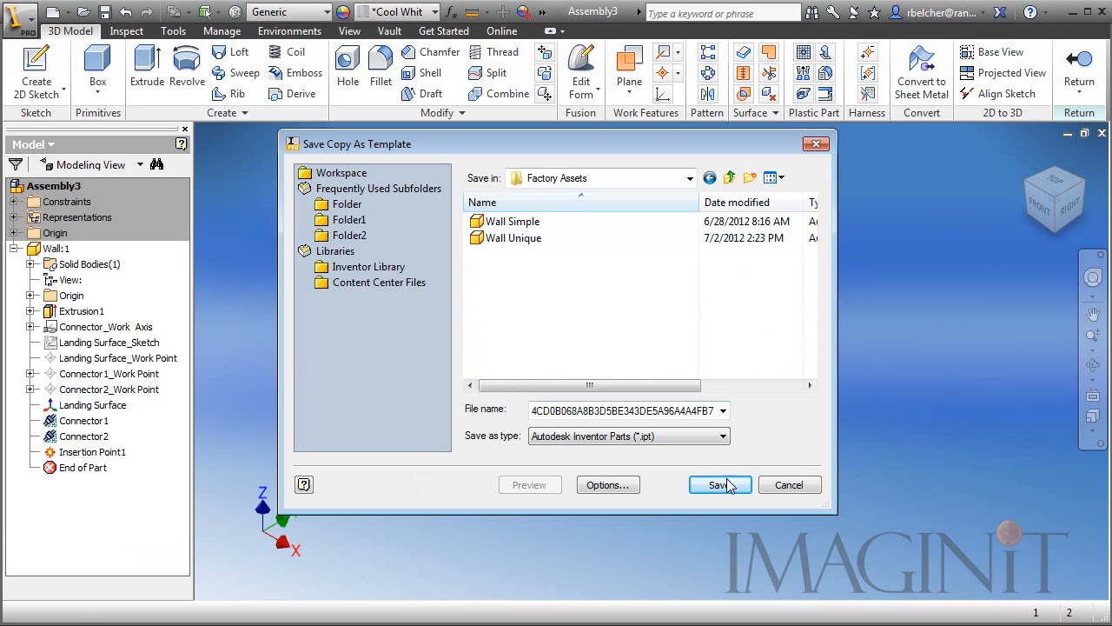
click(787, 484)
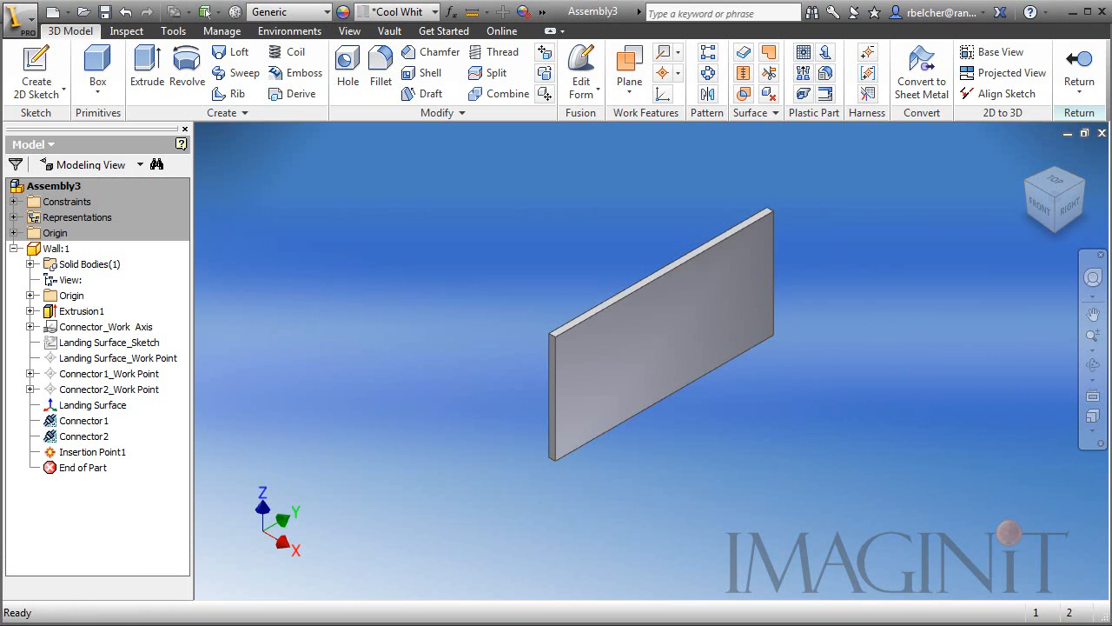
click(1078, 71)
Create an in-place component named My Wall from the Factory Assets template Wall Unique.ipt and place it on the floor beside the existing wall
middle_drag(906, 352, 817, 360)
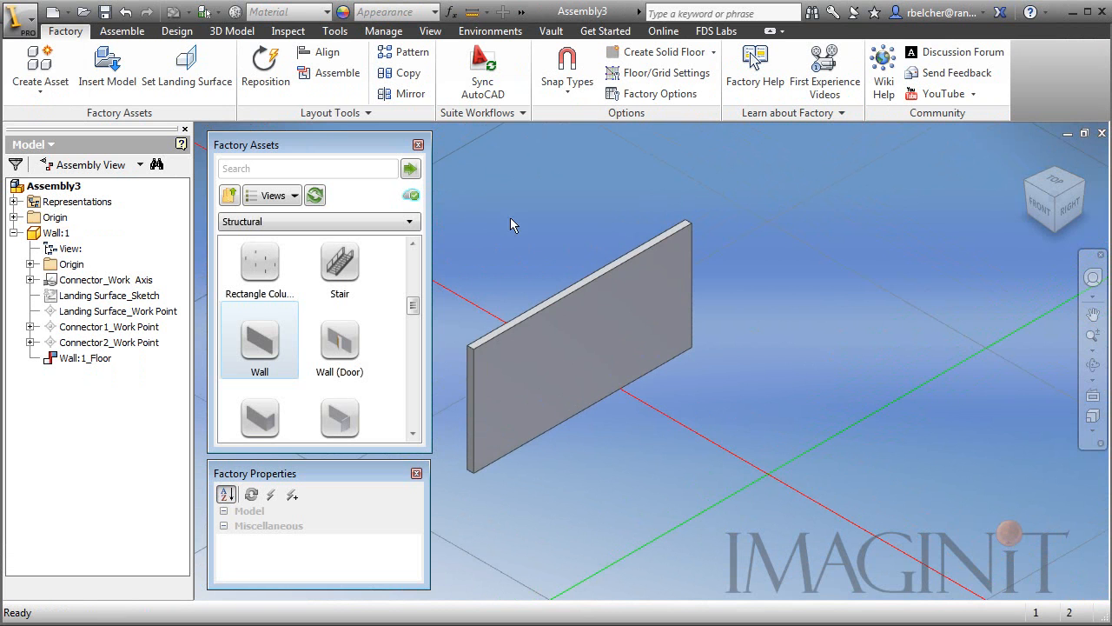
click(124, 31)
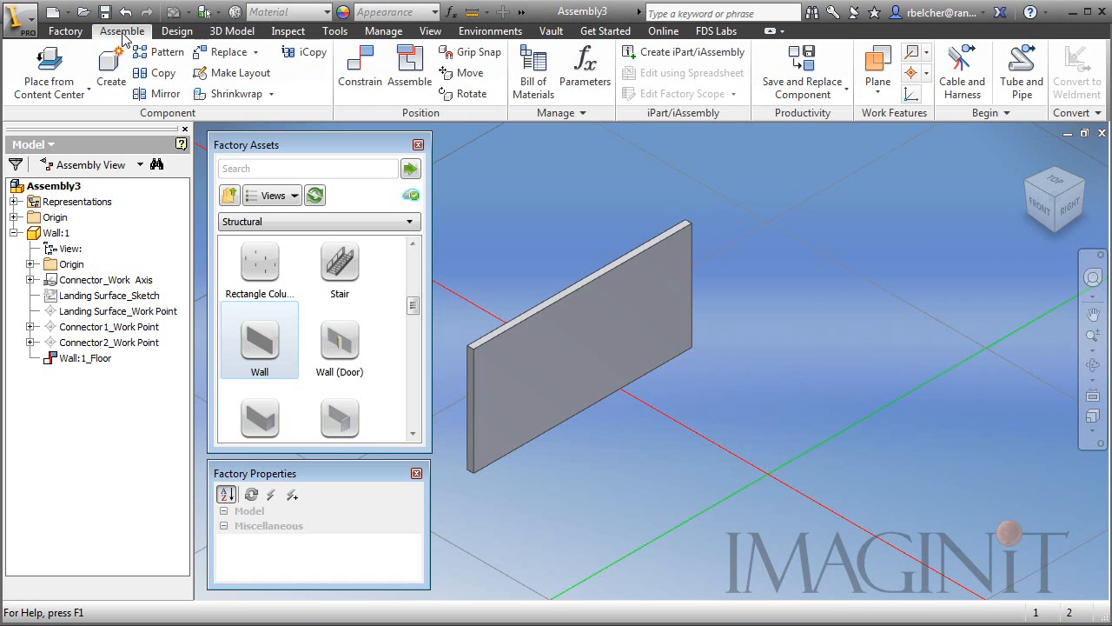
click(111, 69)
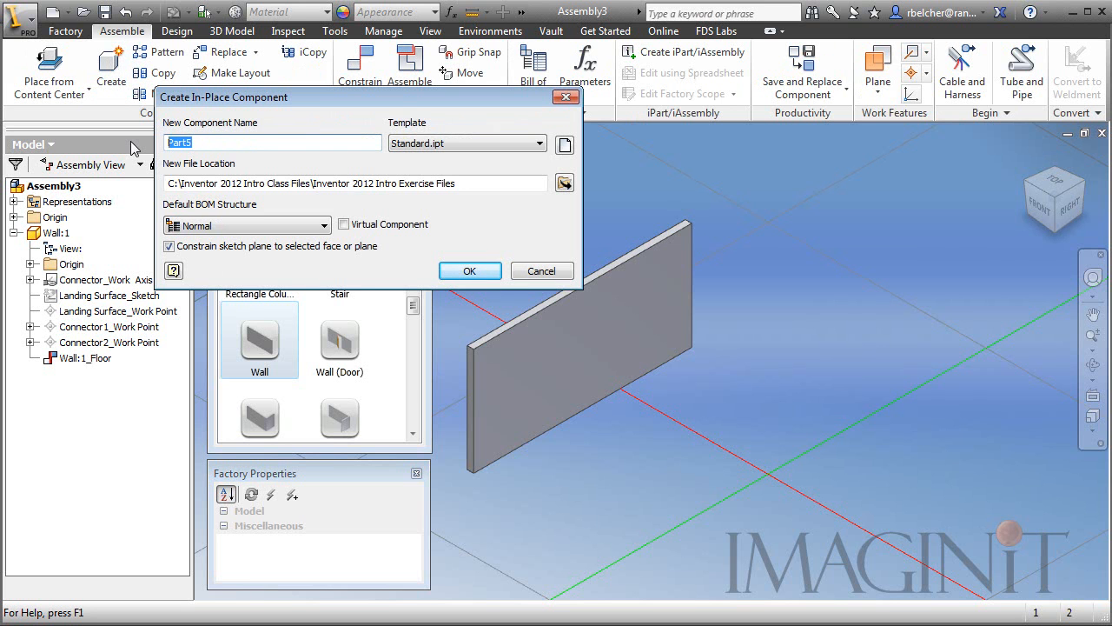
text(My Wall)
click(565, 146)
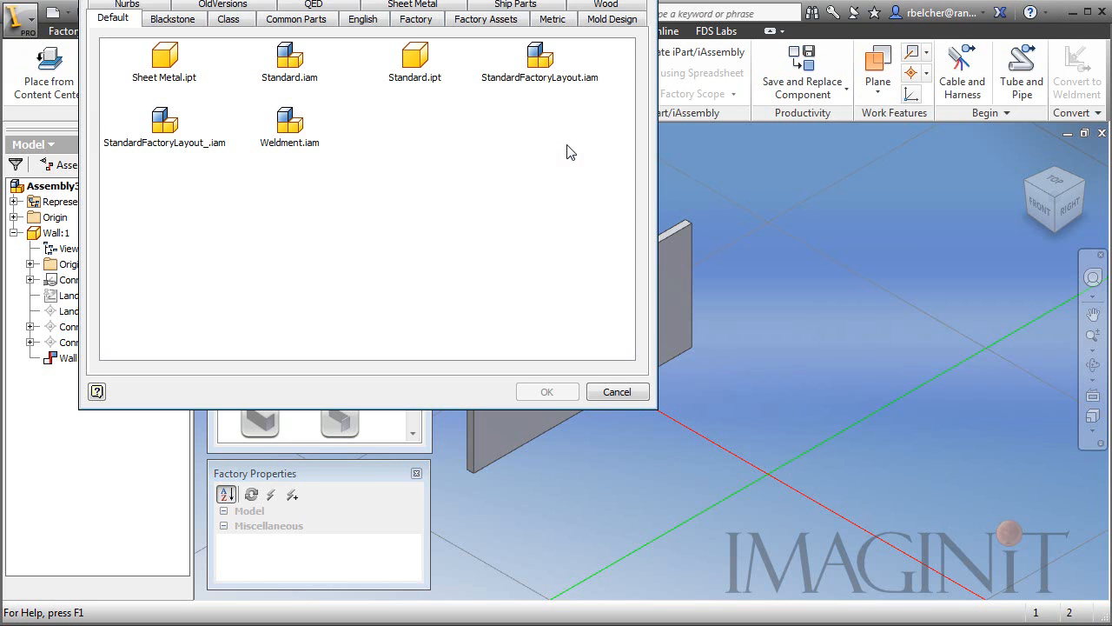
click(492, 26)
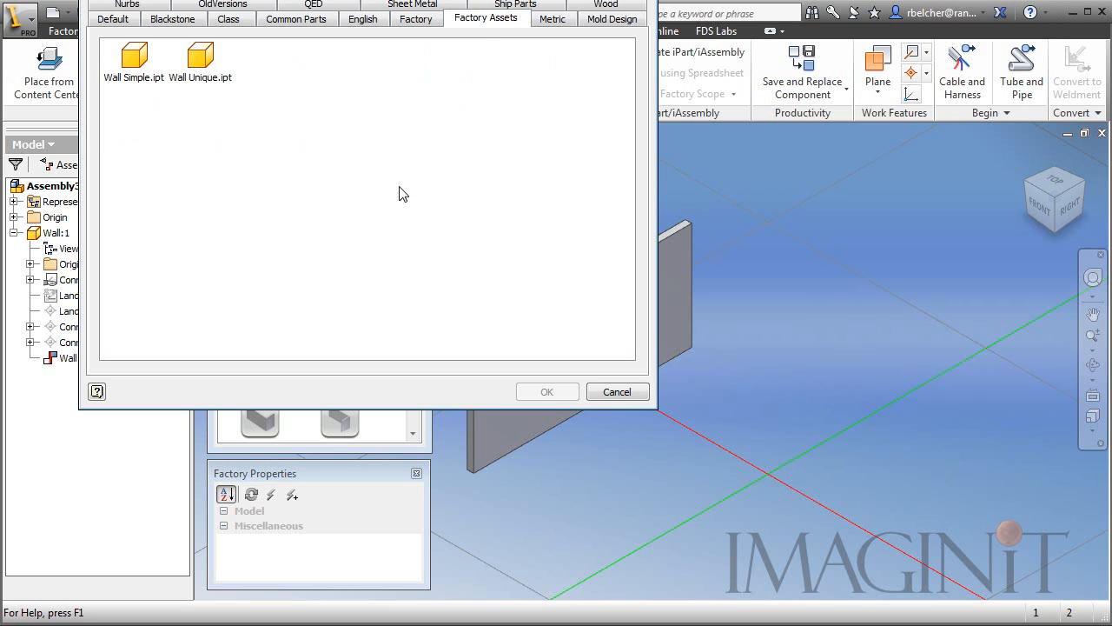
click(201, 61)
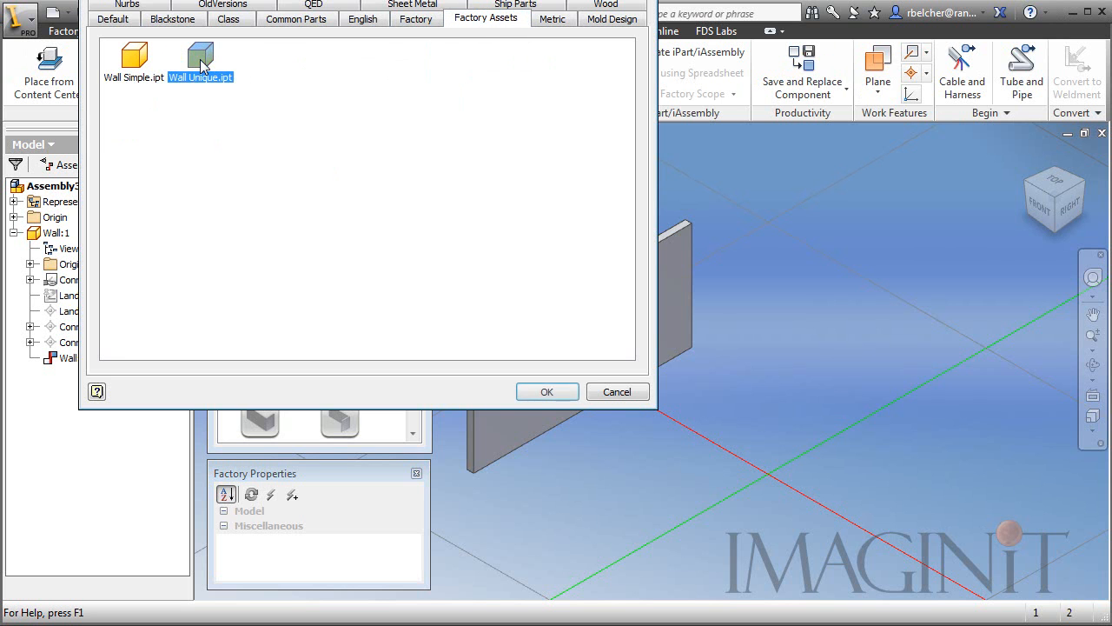
double_click(201, 60)
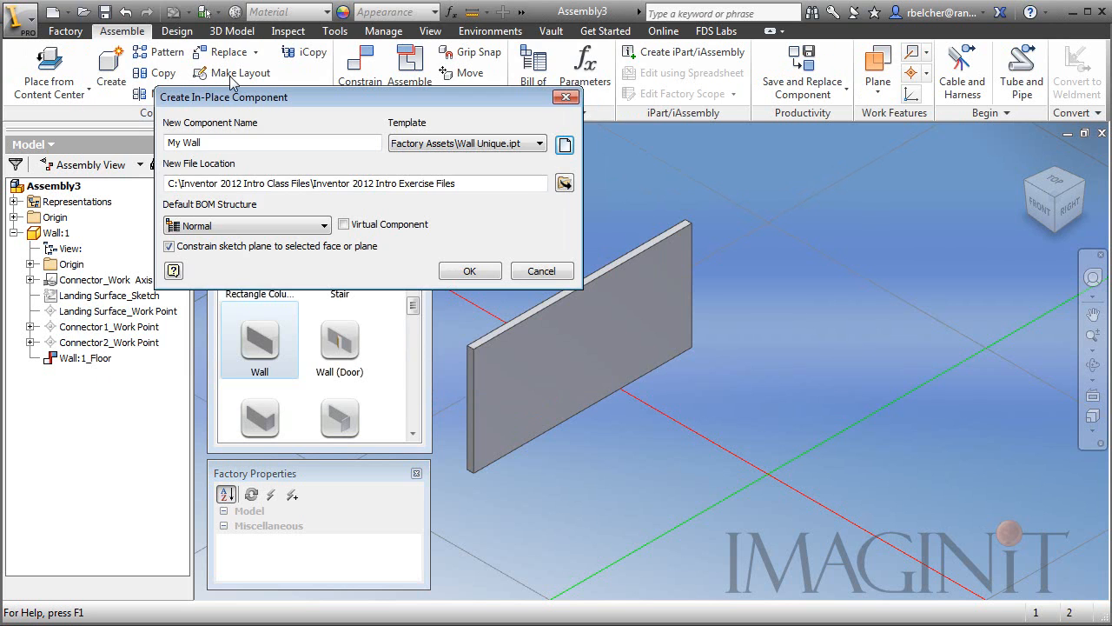
click(465, 273)
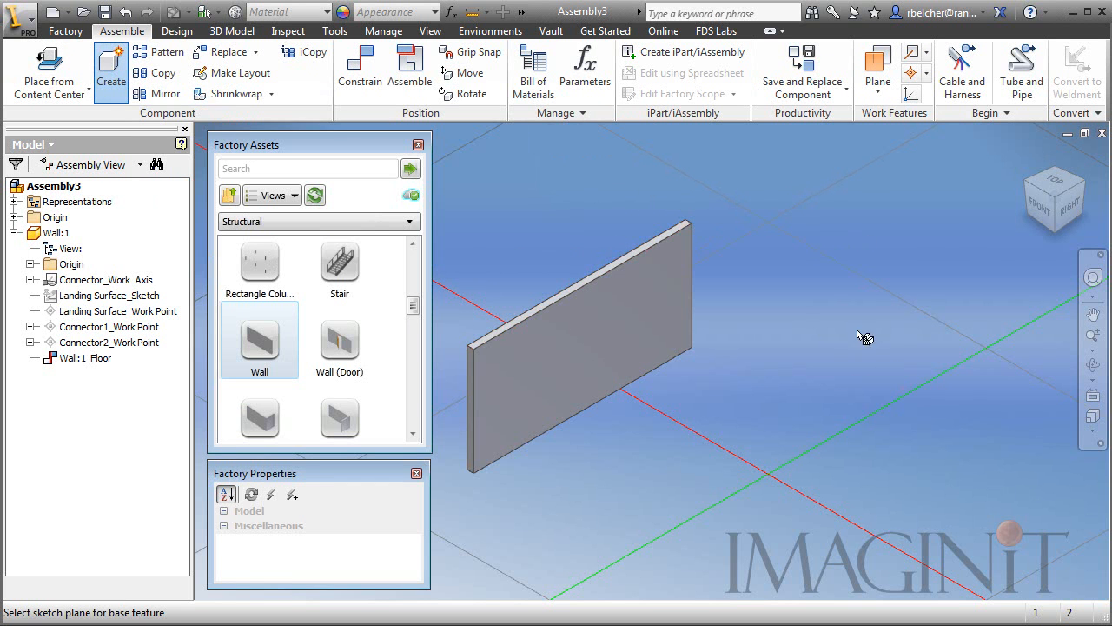
click(847, 357)
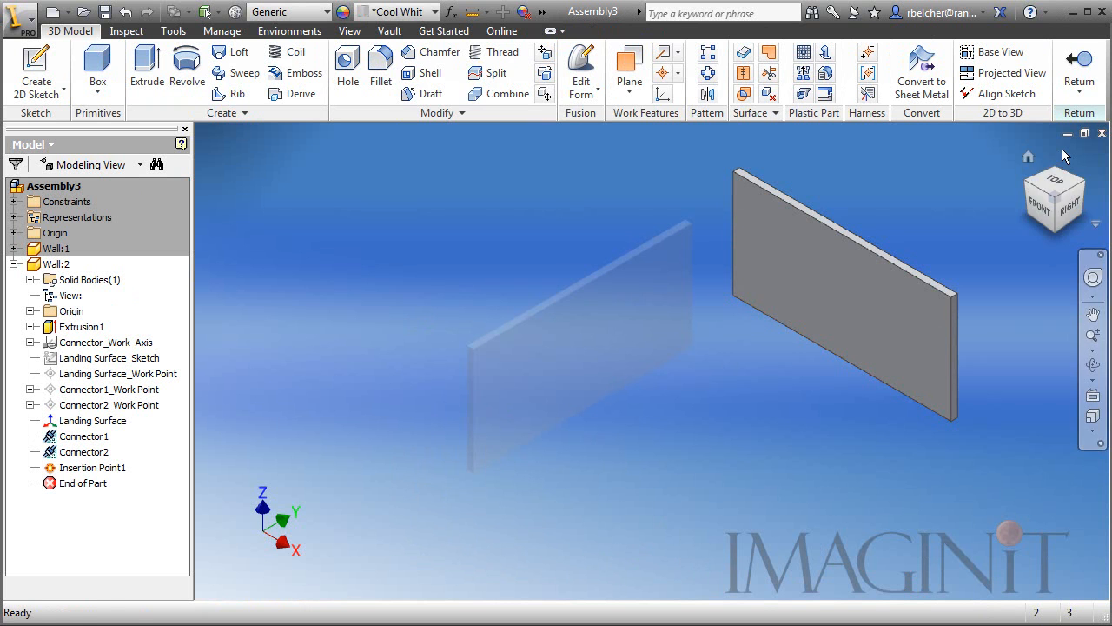
Return to the assembly and snap the new wall end to end onto the far end of the original wall
click(1079, 70)
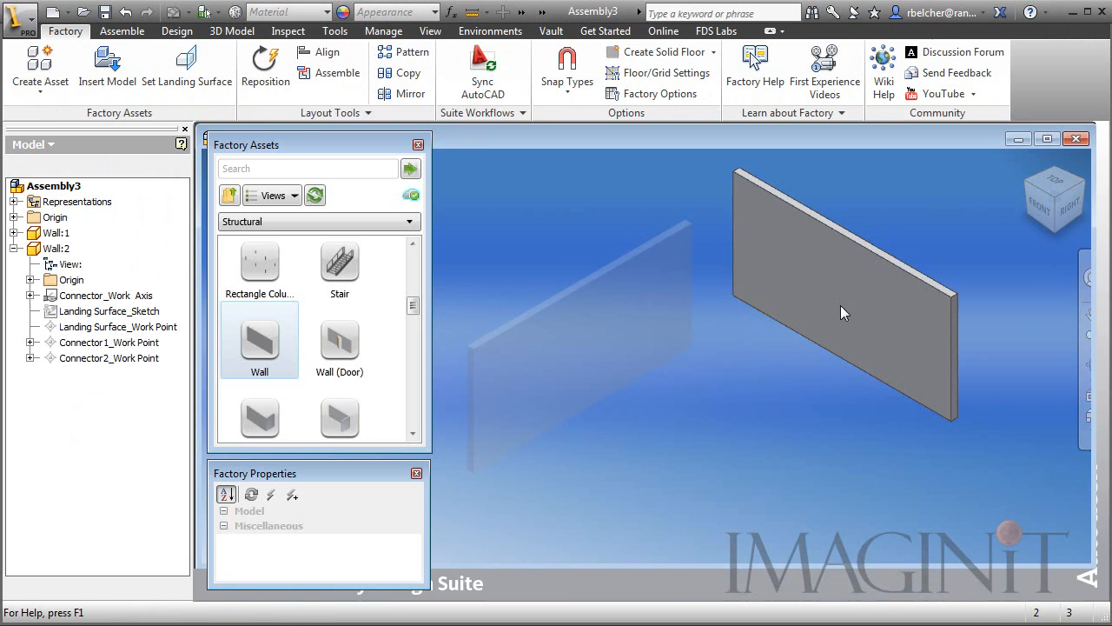
click(848, 325)
drag(845, 322, 704, 348)
middle_drag(842, 333, 778, 419)
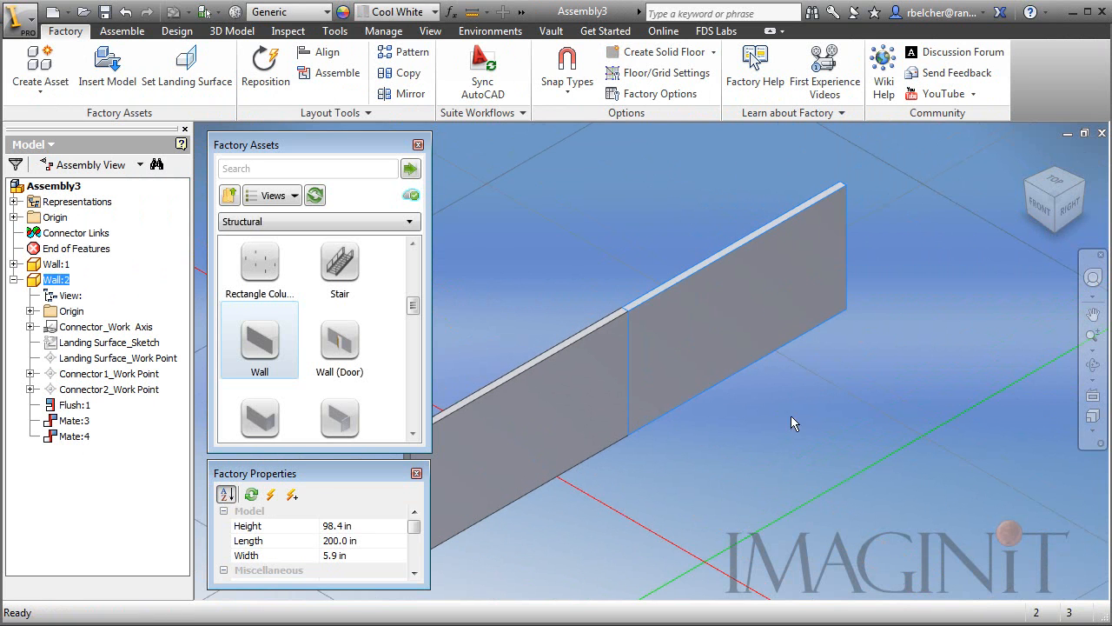
click(784, 458)
middle_drag(784, 458, 795, 420)
key(Escape)
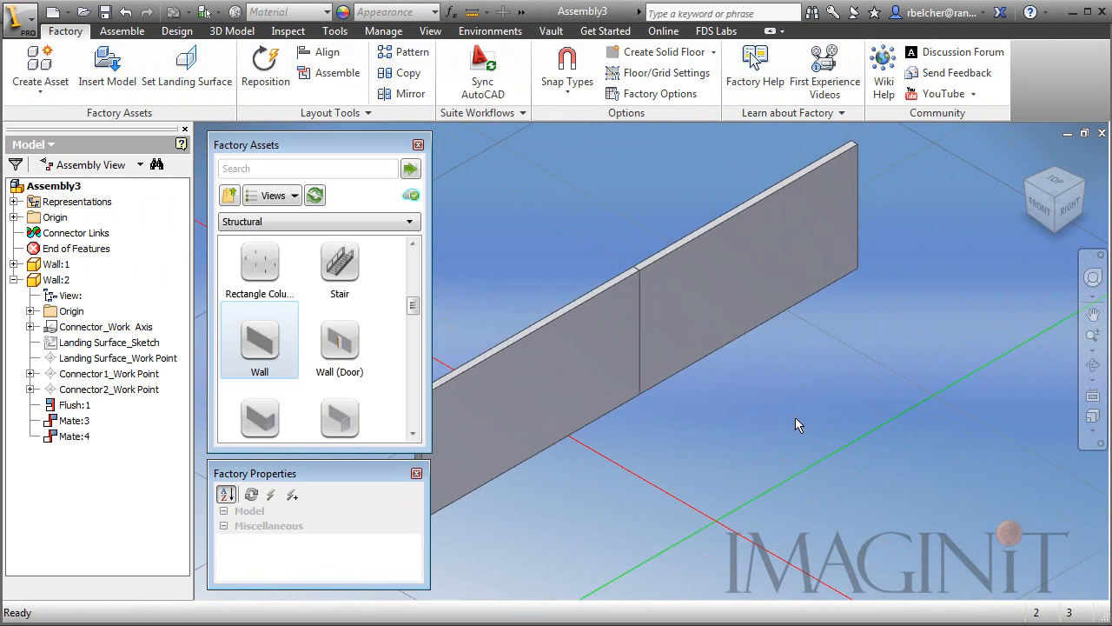
Edit the new wall in place and sketch a door rectangle from the bottom edge and a window rectangle on its front face
double_click(694, 308)
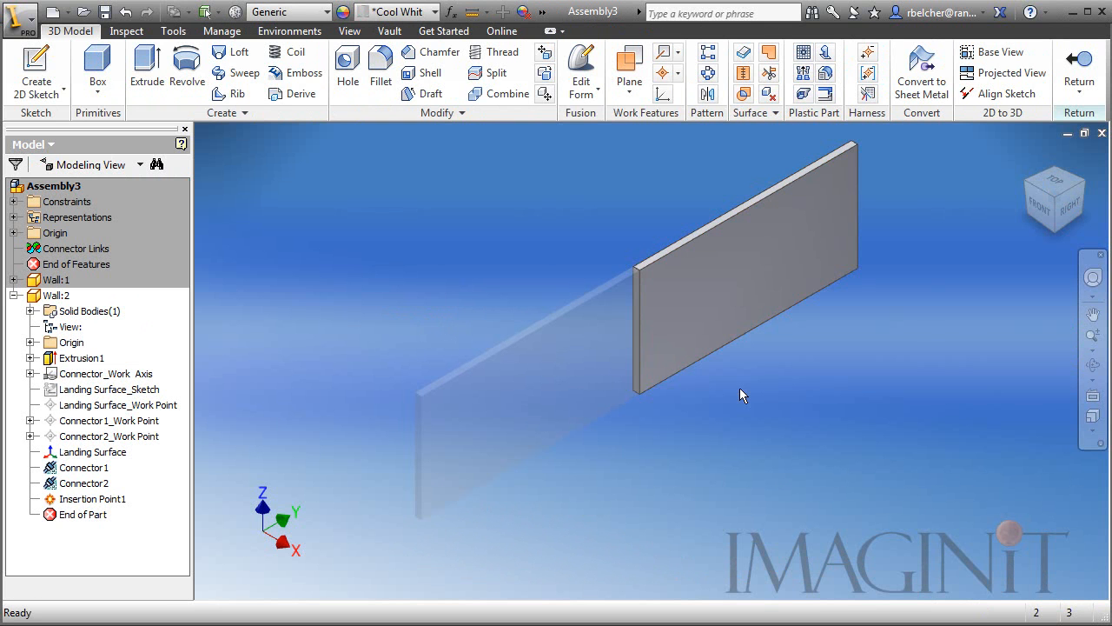
click(37, 69)
click(678, 302)
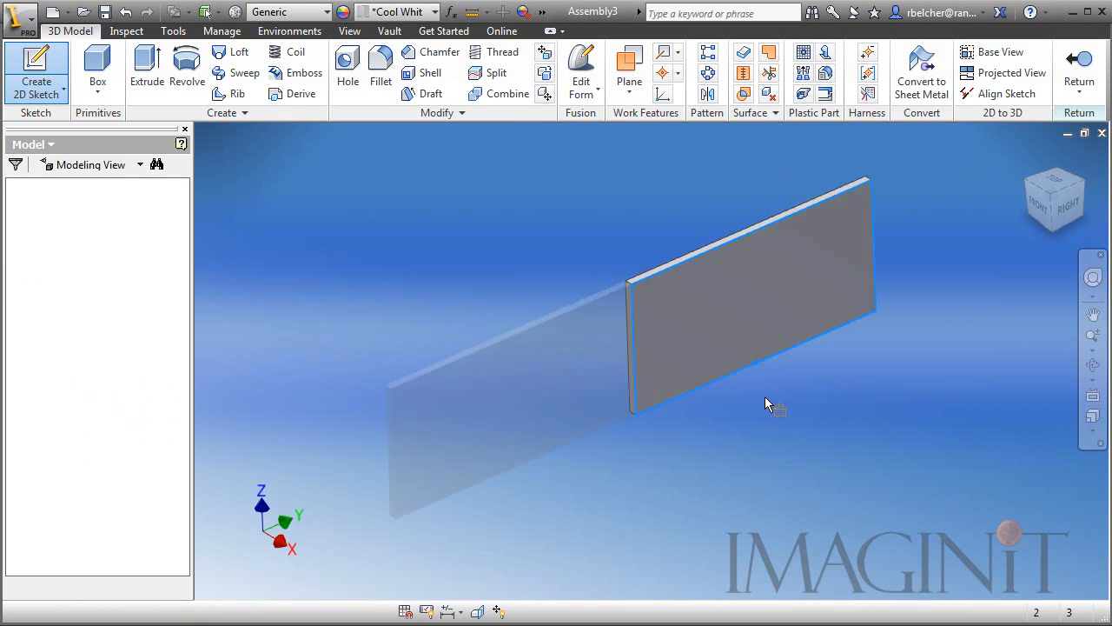
click(53, 96)
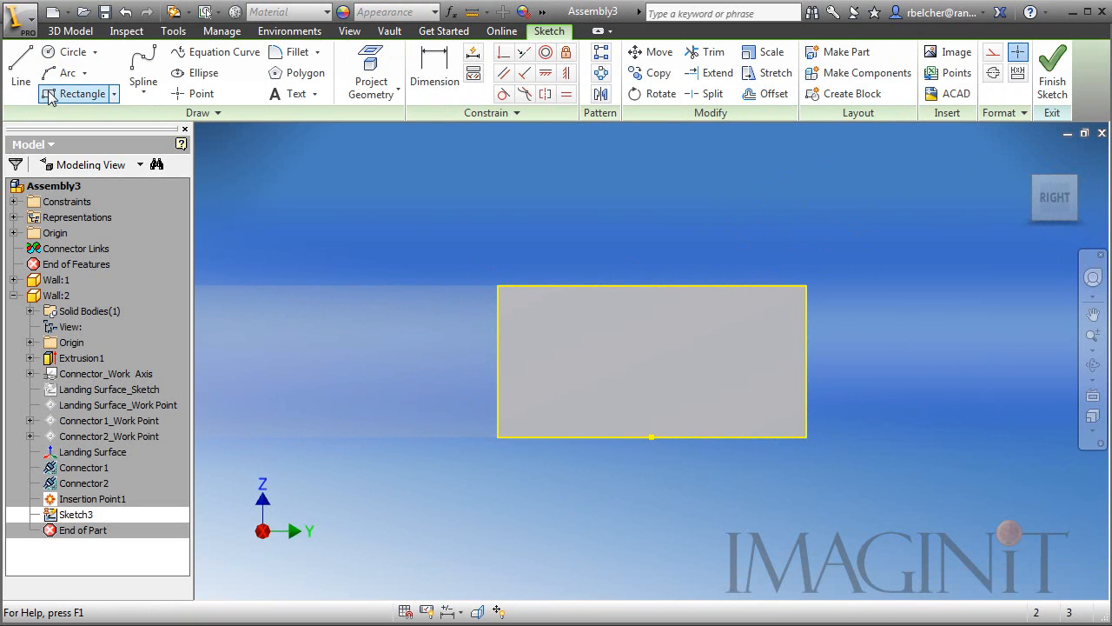
click(531, 434)
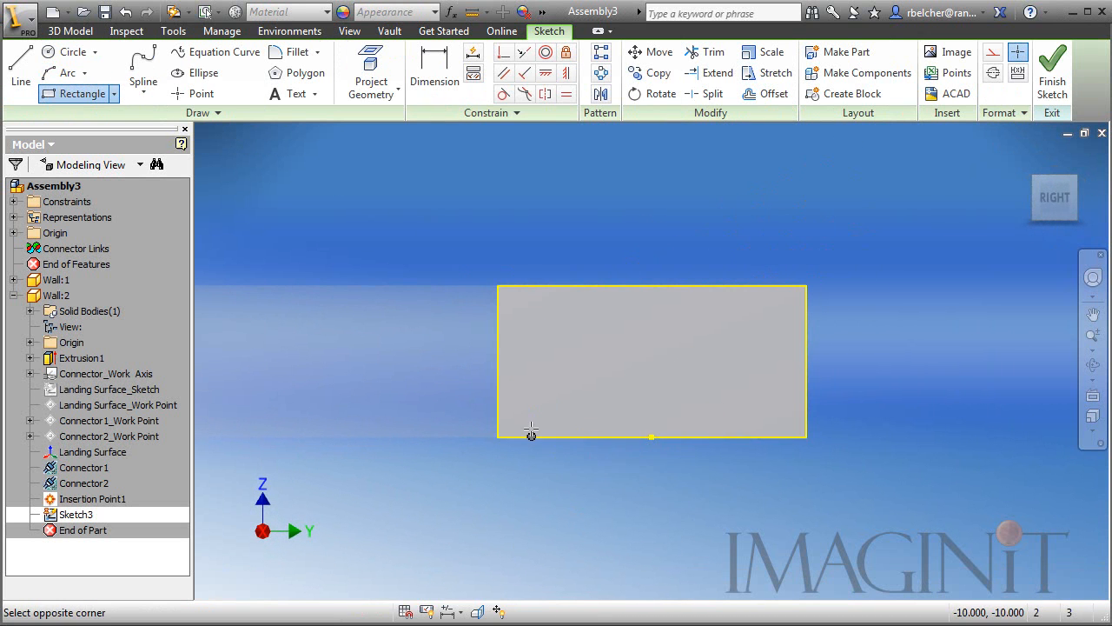
click(584, 319)
click(618, 319)
click(705, 378)
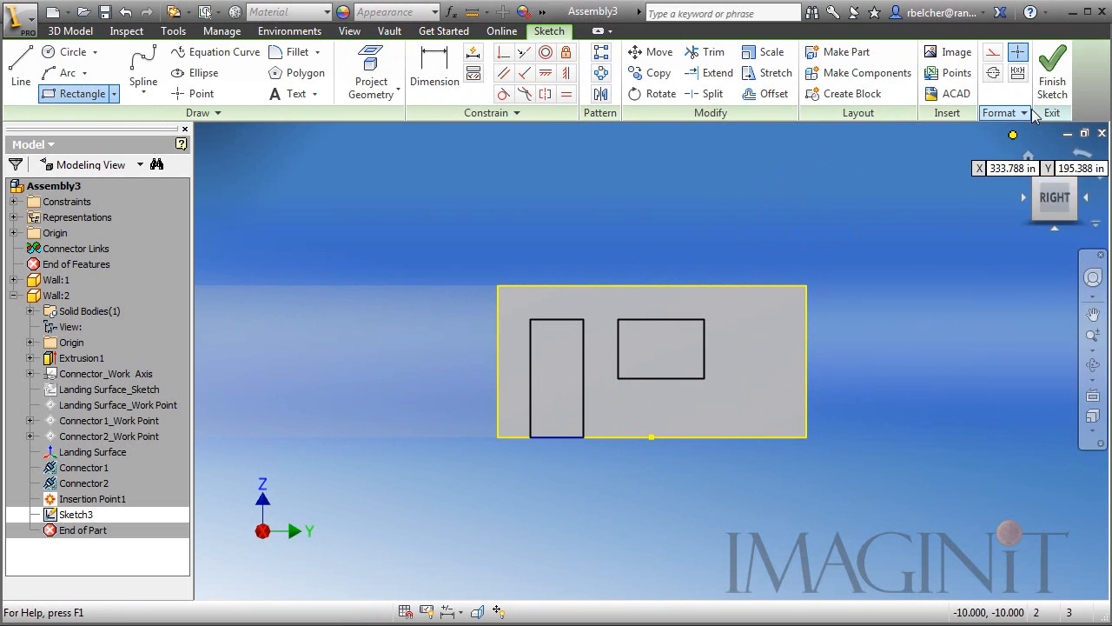
click(1052, 74)
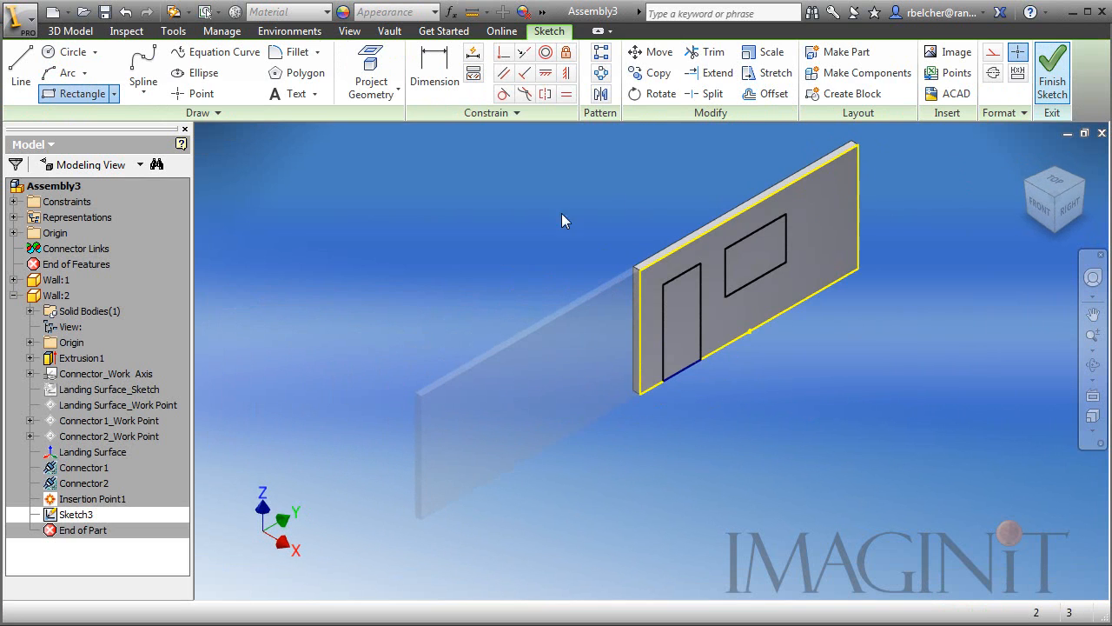
Extrude the door and window profiles as a Through All cut in the wall, and return to the assembly
key(e)
click(684, 324)
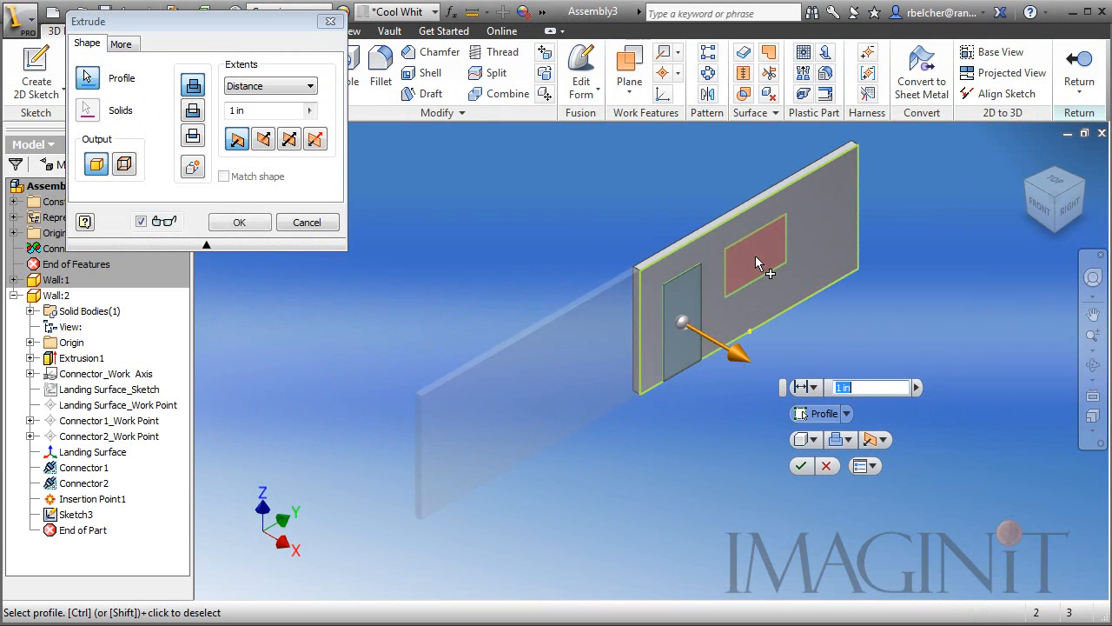
click(755, 258)
click(849, 439)
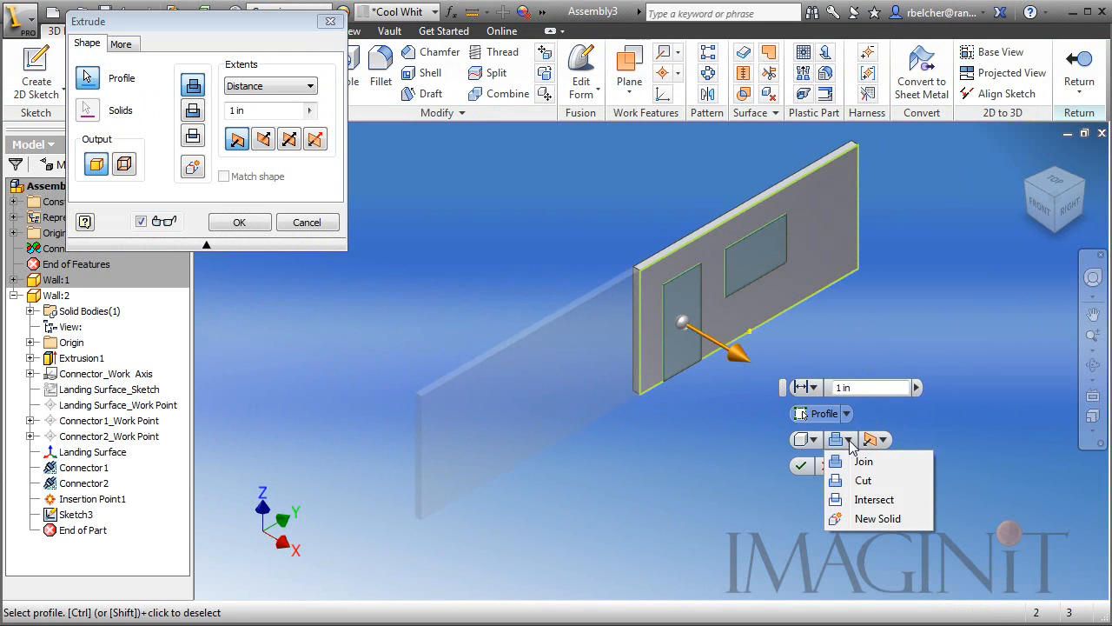
click(821, 479)
click(812, 387)
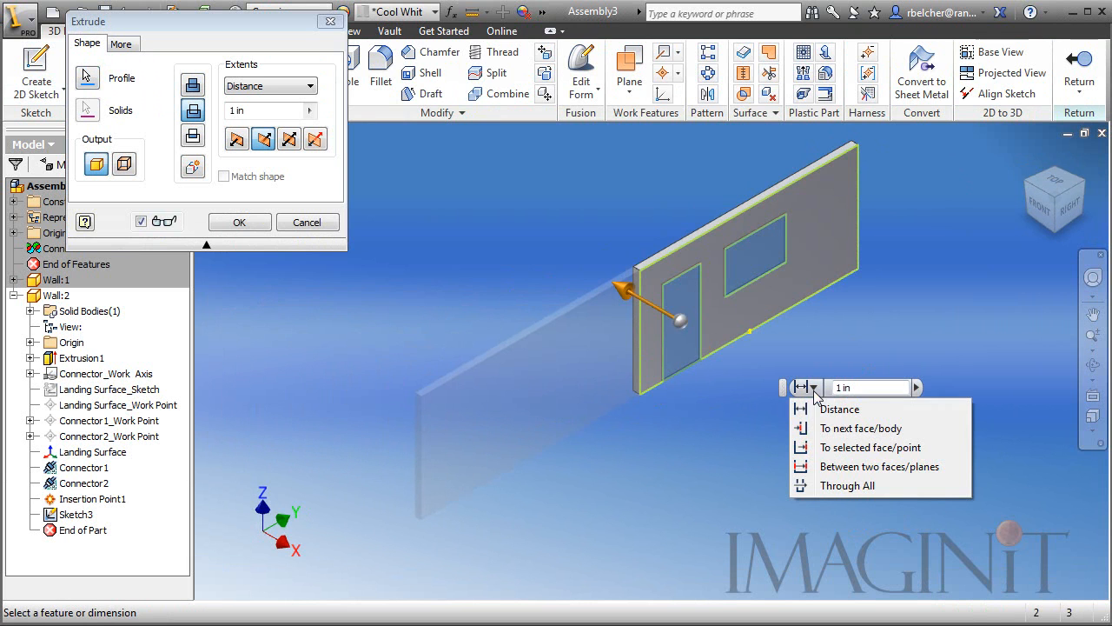
click(839, 486)
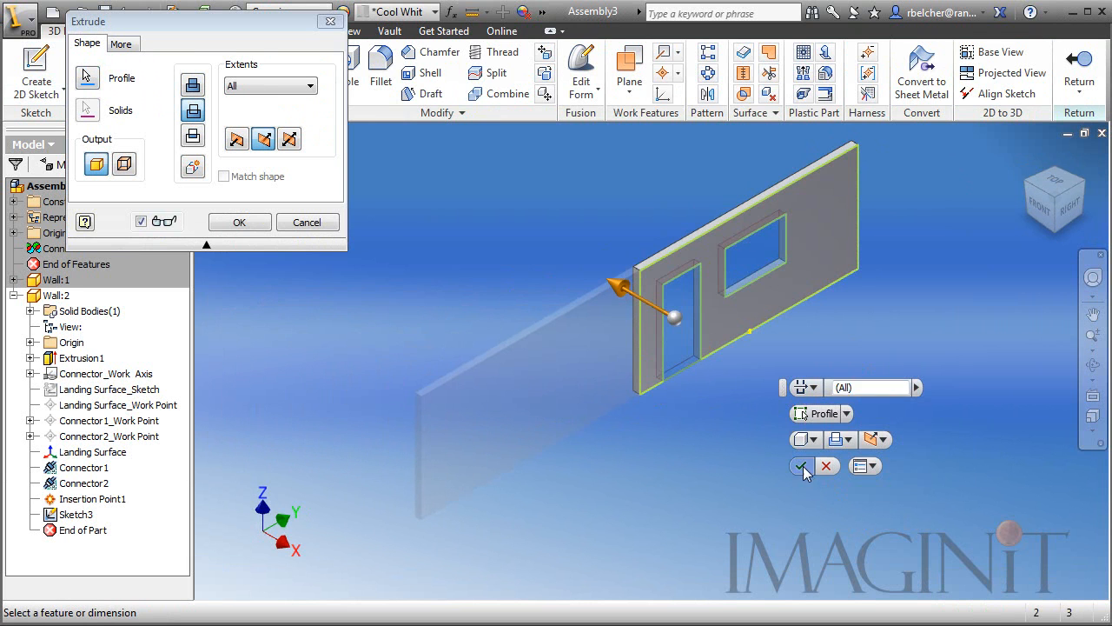
click(803, 468)
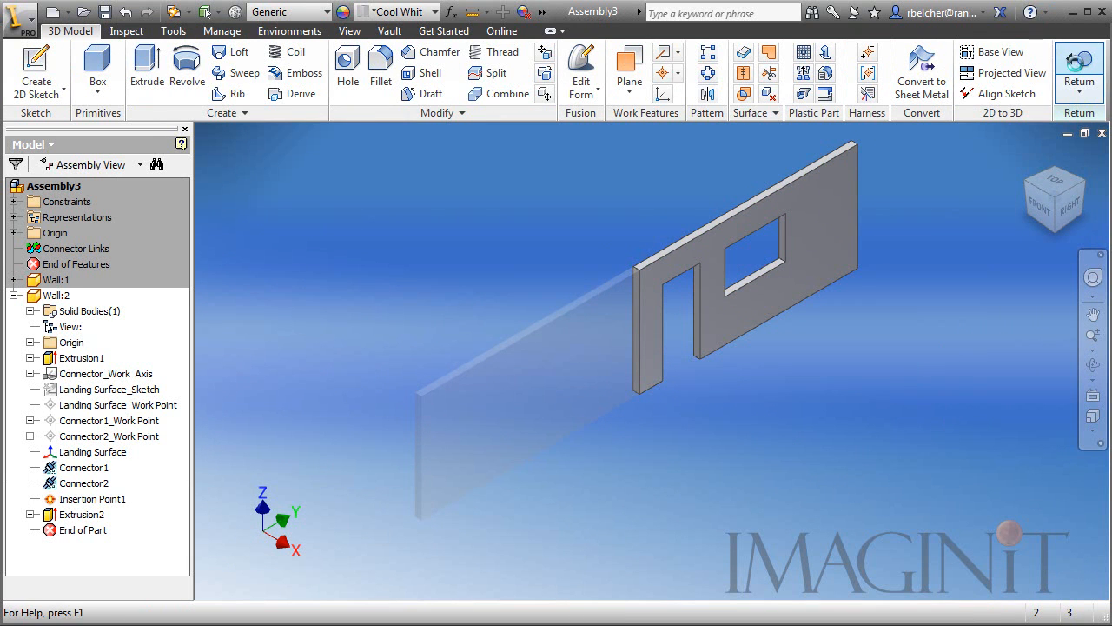
click(1080, 74)
middle_drag(760, 437, 834, 422)
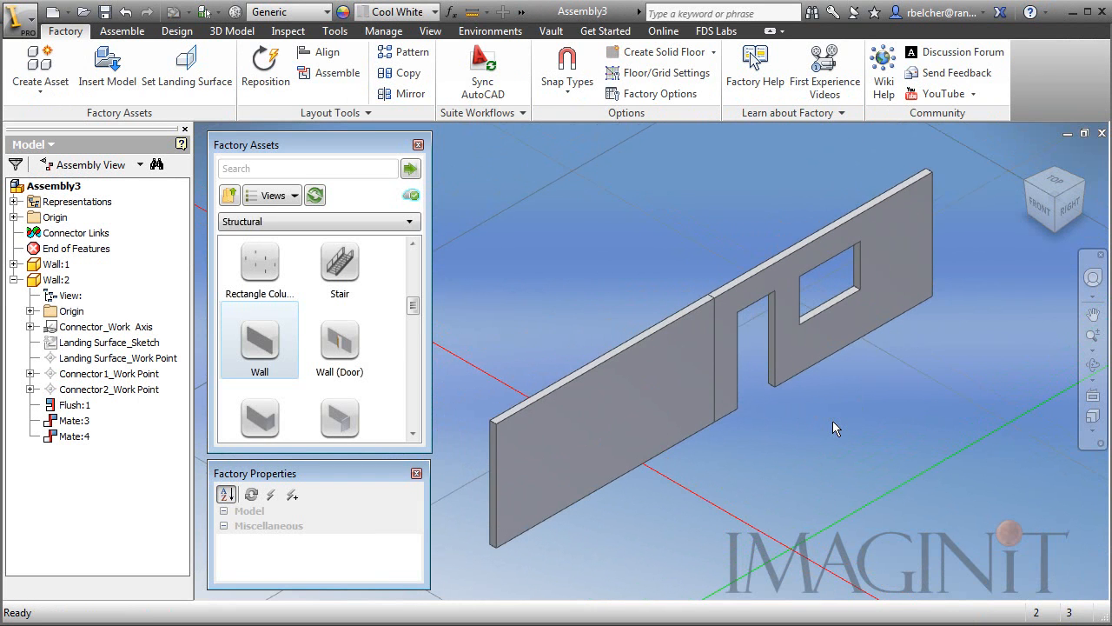
Select the wall with openings and the plain wall in turn to compare their factory properties
click(847, 335)
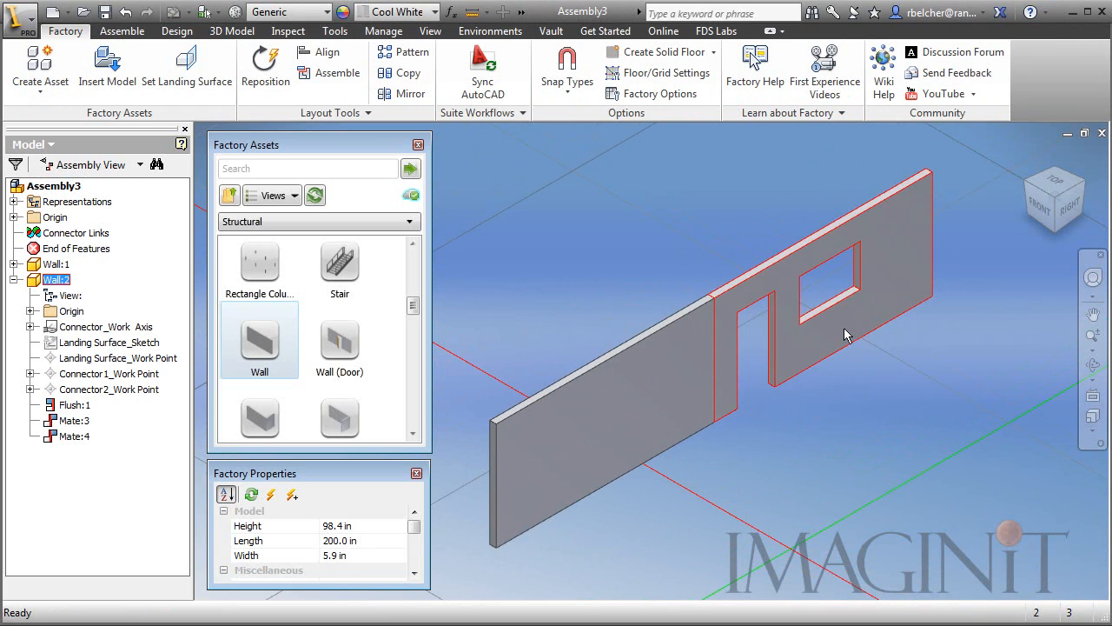
click(651, 352)
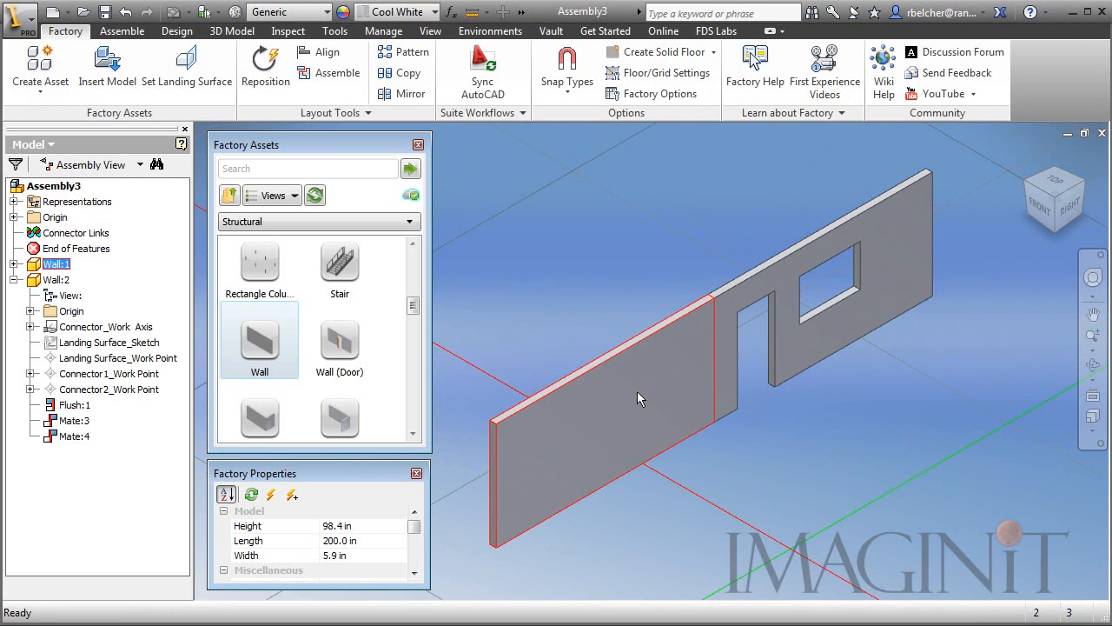
click(901, 213)
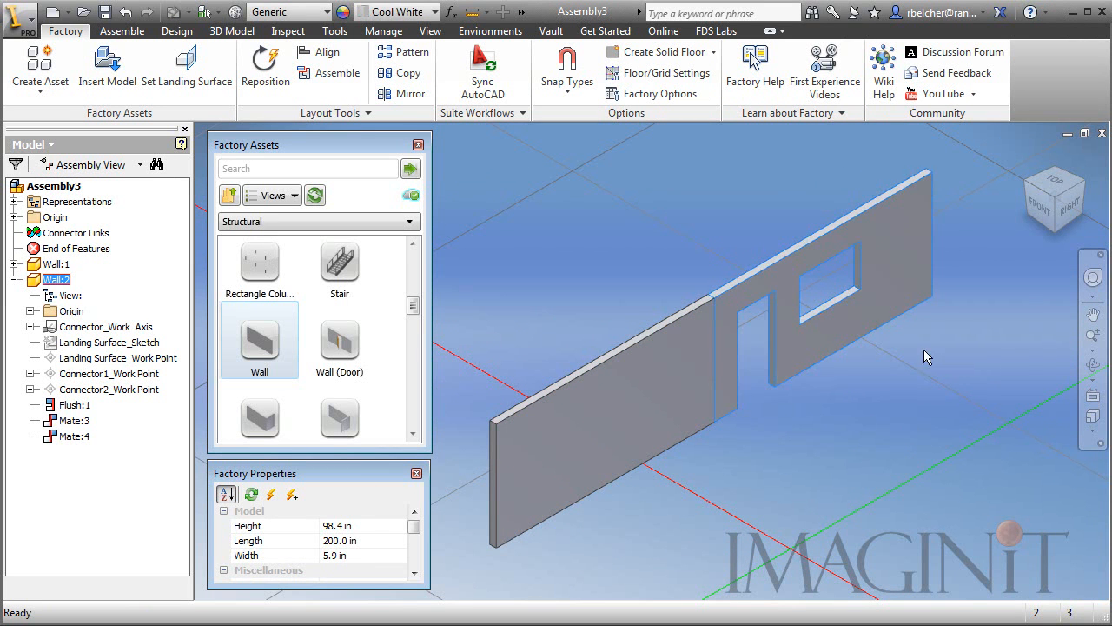
click(875, 432)
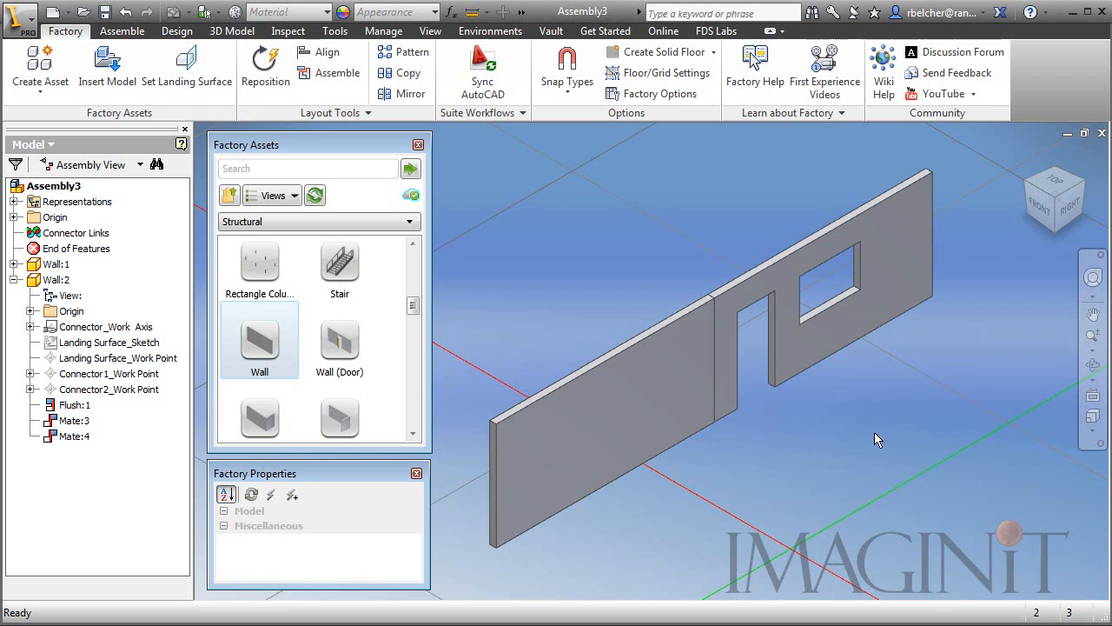
middle_drag(874, 432, 800, 404)
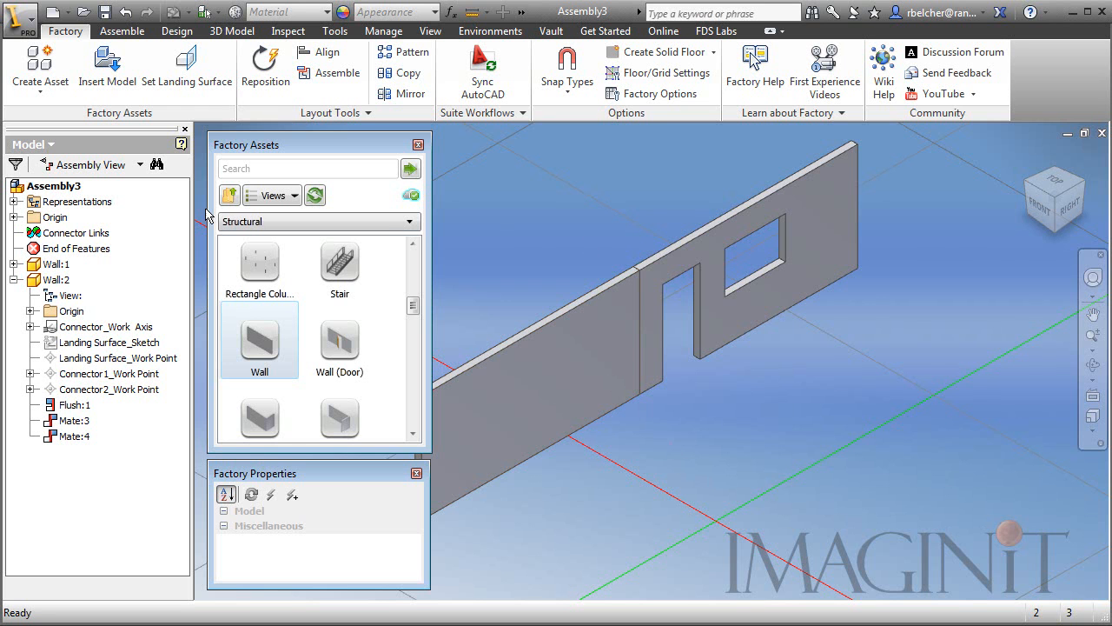
Place a Straight Belt Conveyor from the Conveyor Belt system assets on the floor in front of the walls, rotated 90 degrees
click(228, 195)
click(229, 195)
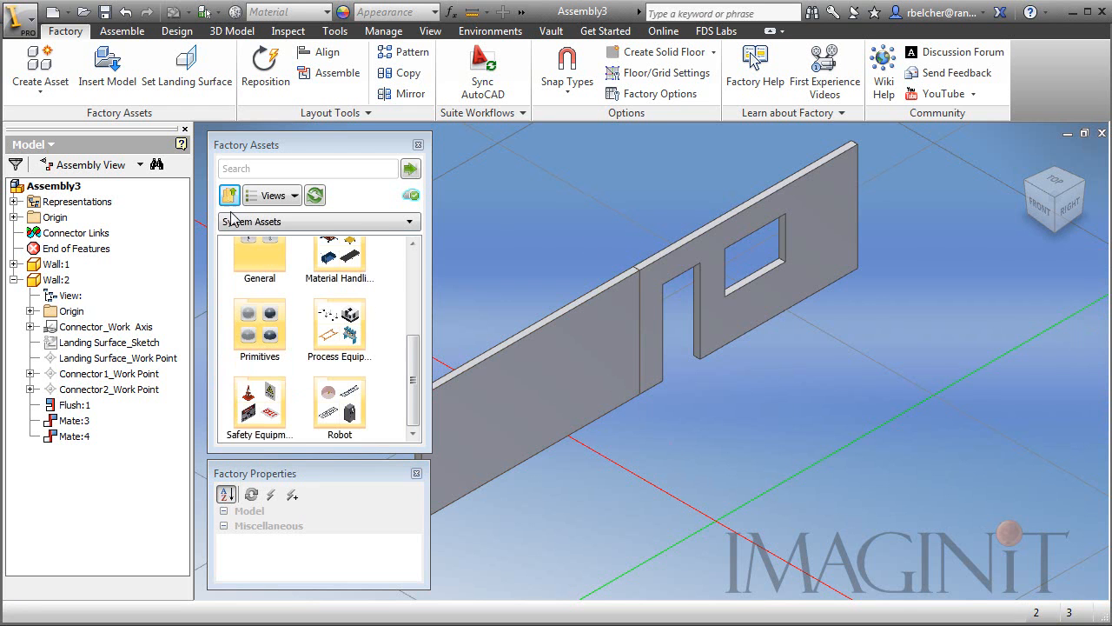
drag(414, 374, 414, 291)
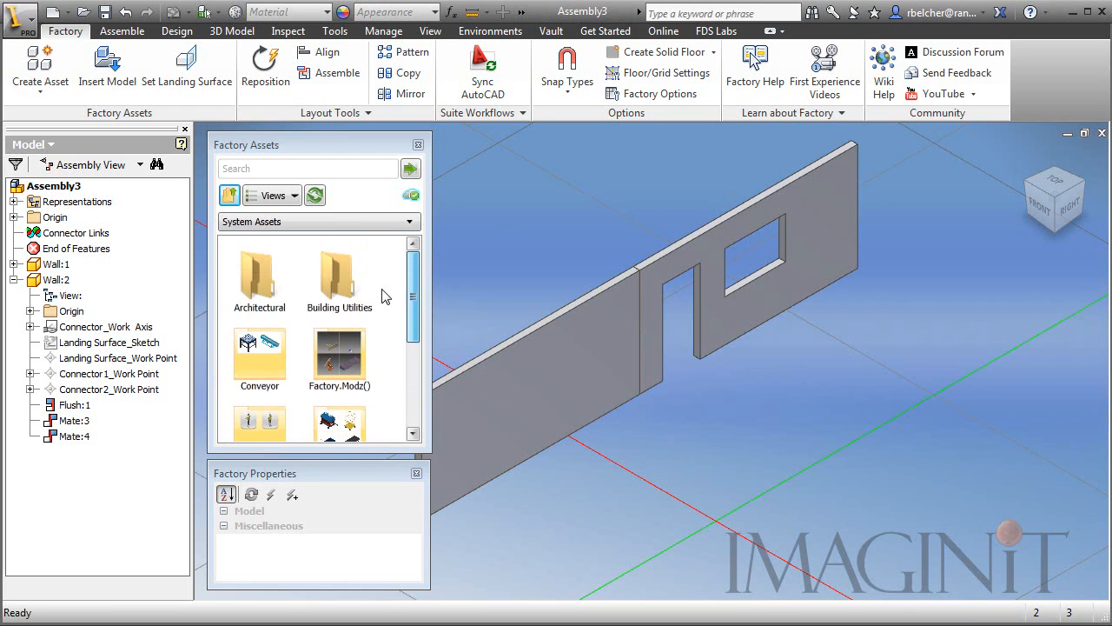
double_click(258, 363)
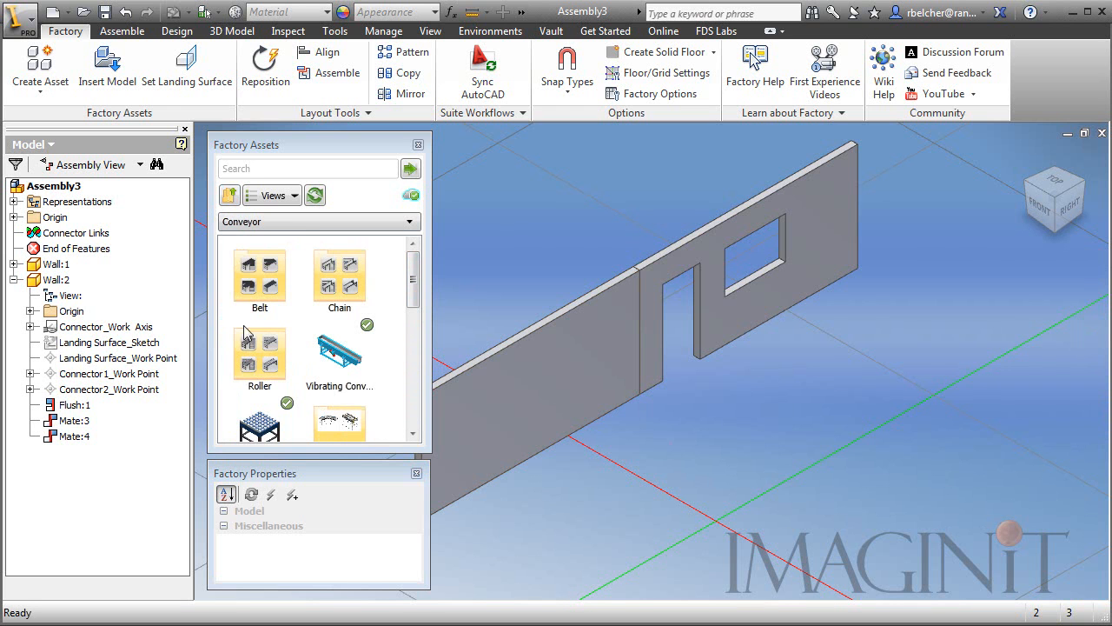
double_click(247, 271)
scroll(420, 289, down, 3)
click(259, 334)
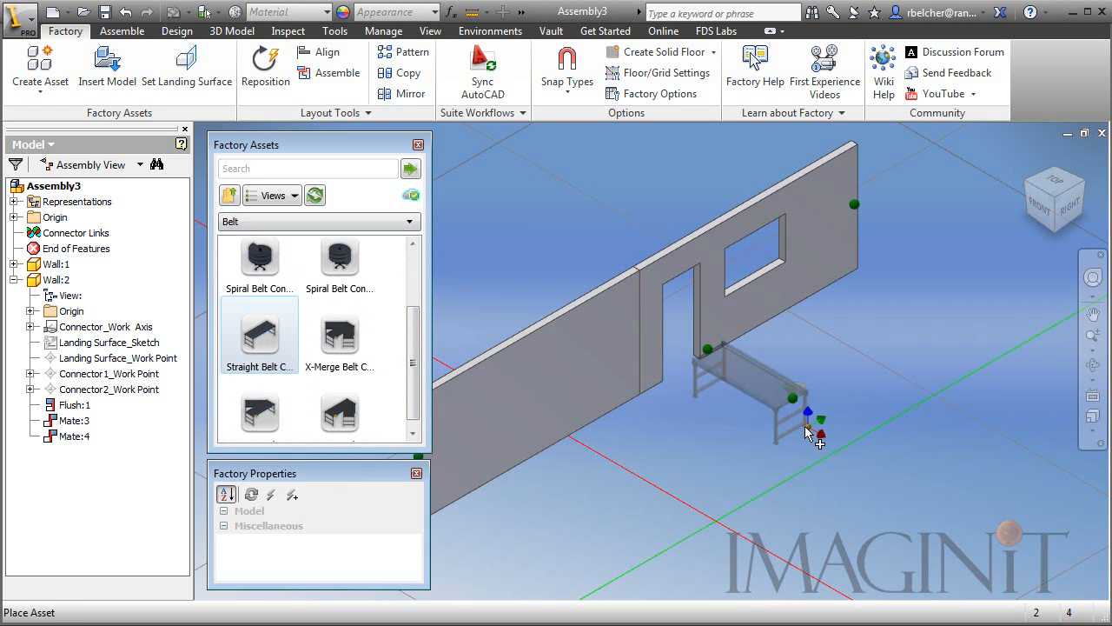
click(808, 451)
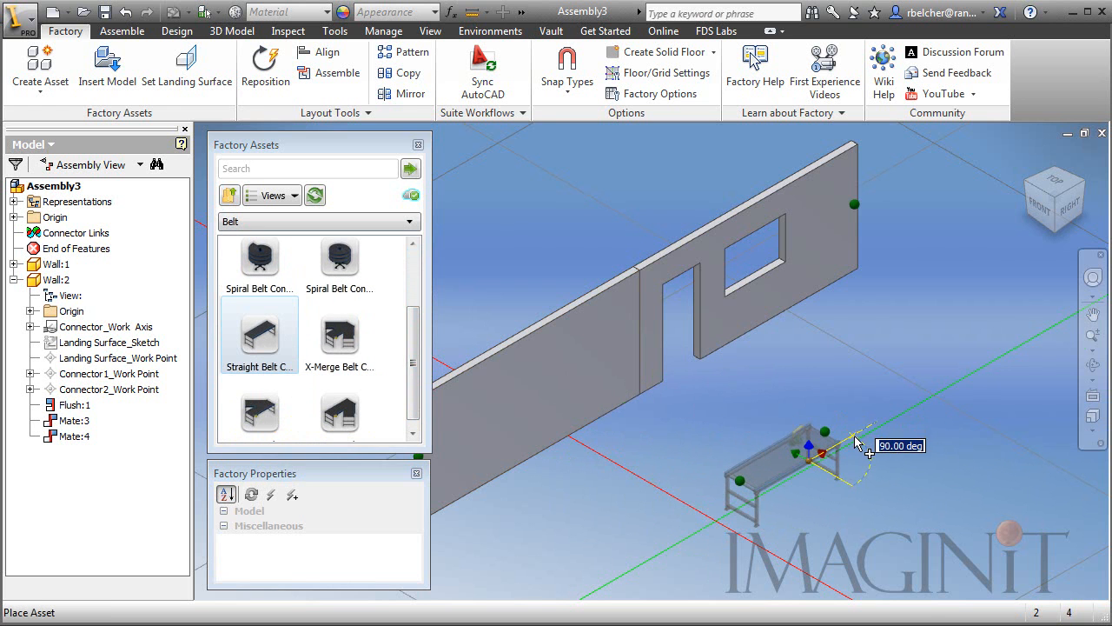
click(856, 443)
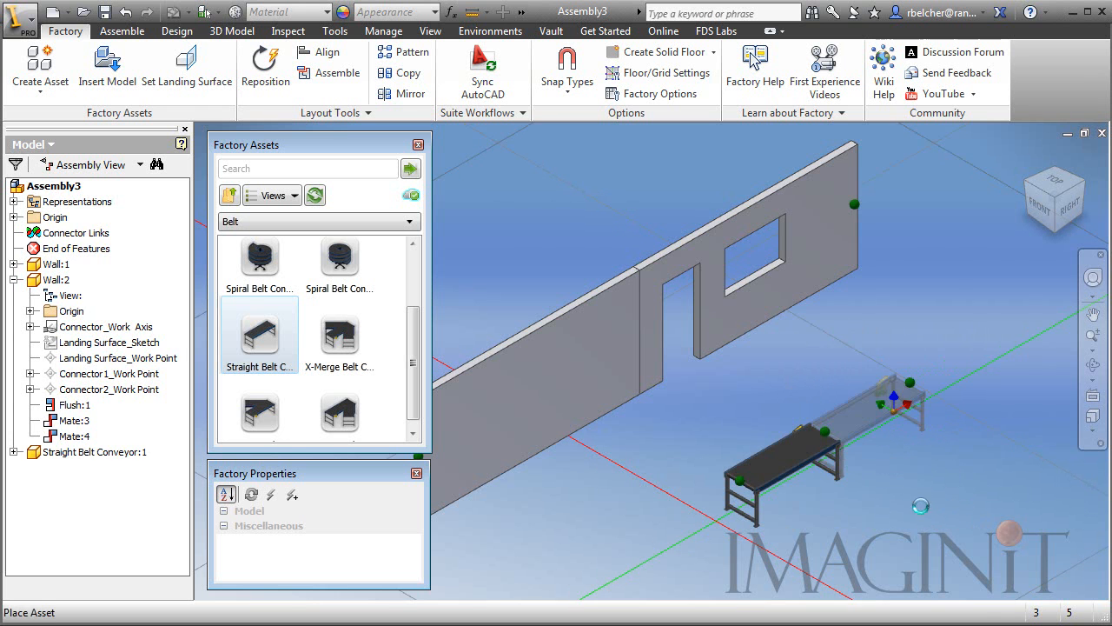
Connect a second Straight Belt Conveyor to the far end of the first one and finish placing
click(922, 508)
right_click(991, 331)
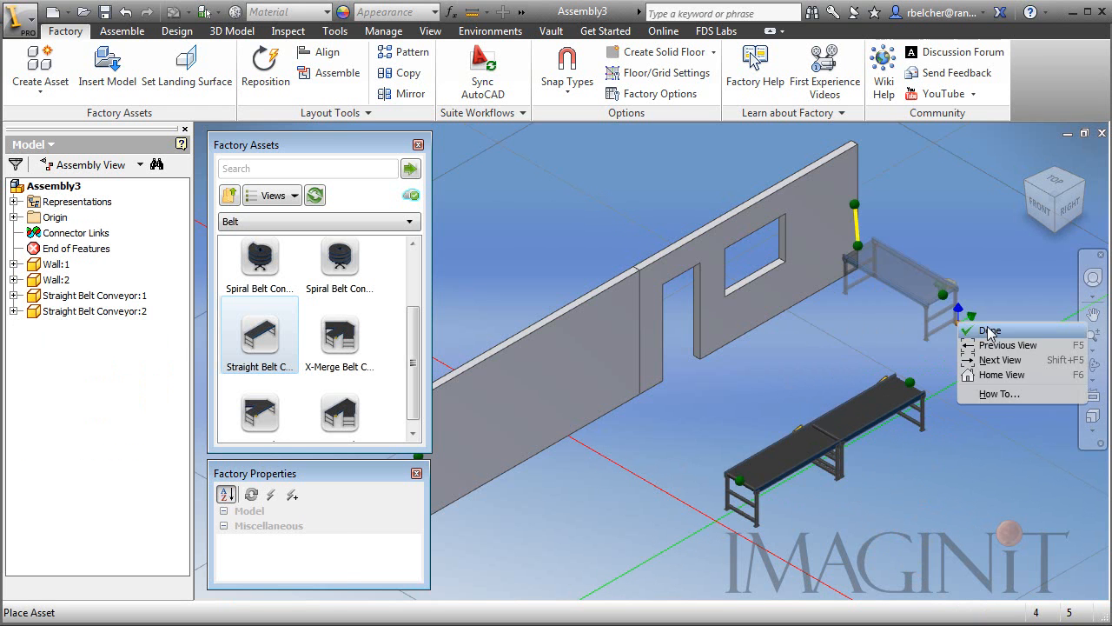
click(991, 331)
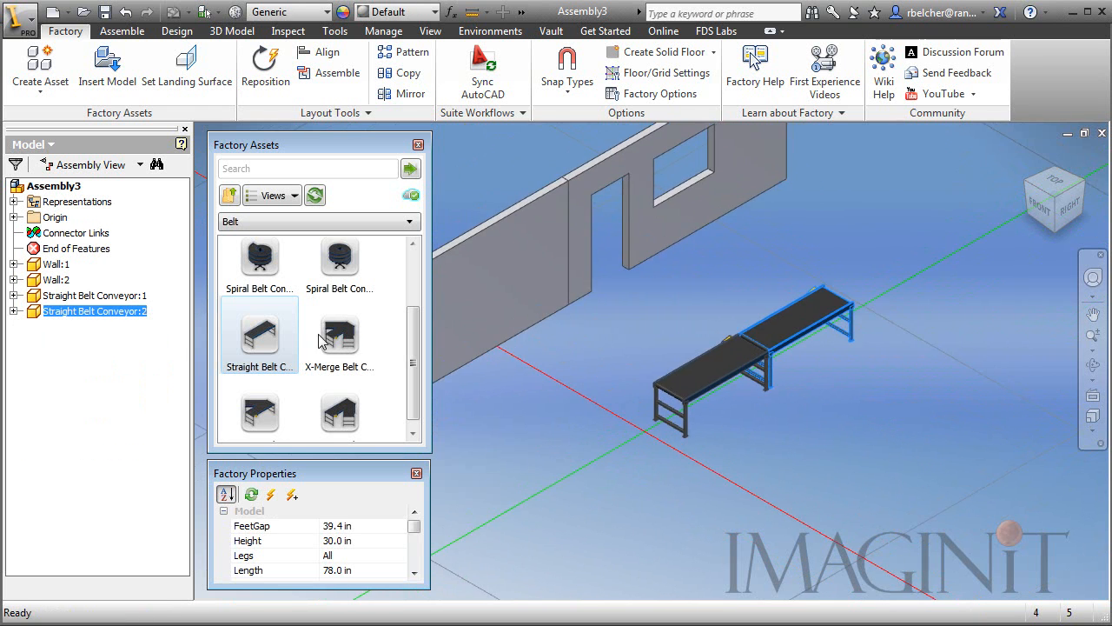
Add four Horizontal Curve Belt Conveyors, chaining two onto each end of the straight conveyors to form S-curves
drag(411, 348, 405, 246)
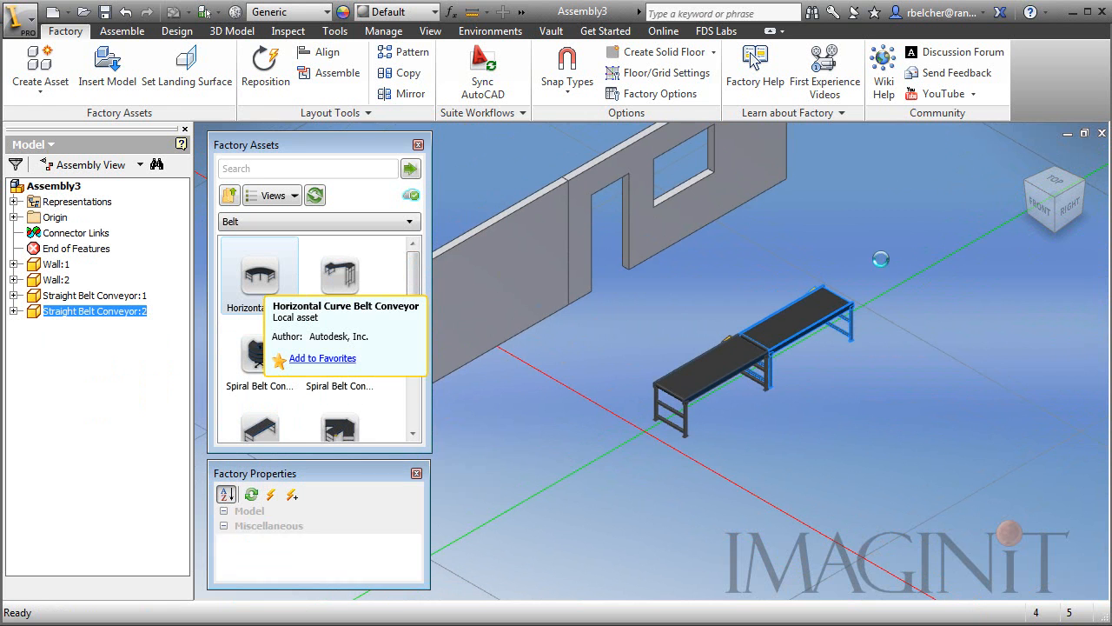
click(654, 435)
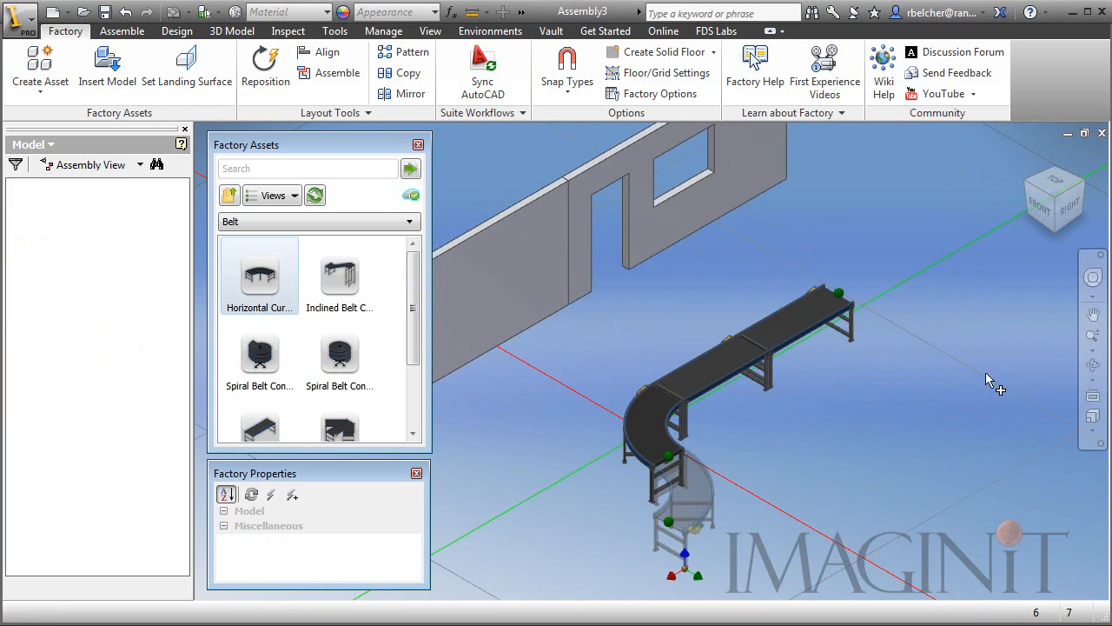
click(1009, 286)
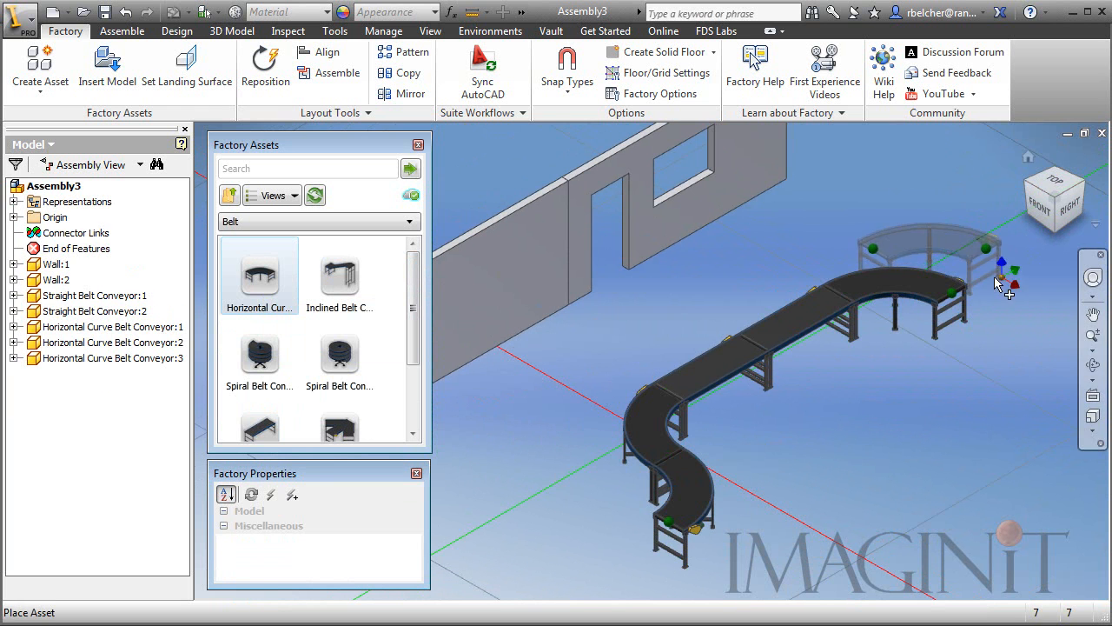
right_click(900, 225)
click(929, 232)
middle_drag(800, 504, 723, 452)
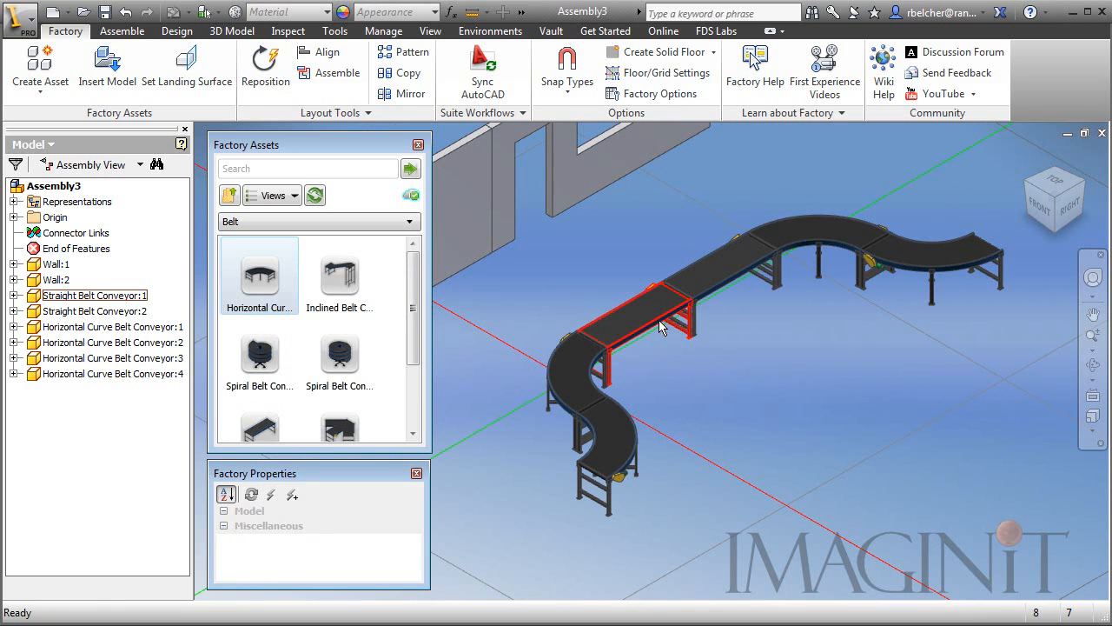
Try to sketch on the first straight conveyor's top face in place, decline editing the read-only file, and return to the assembly
middle_drag(661, 326, 678, 334)
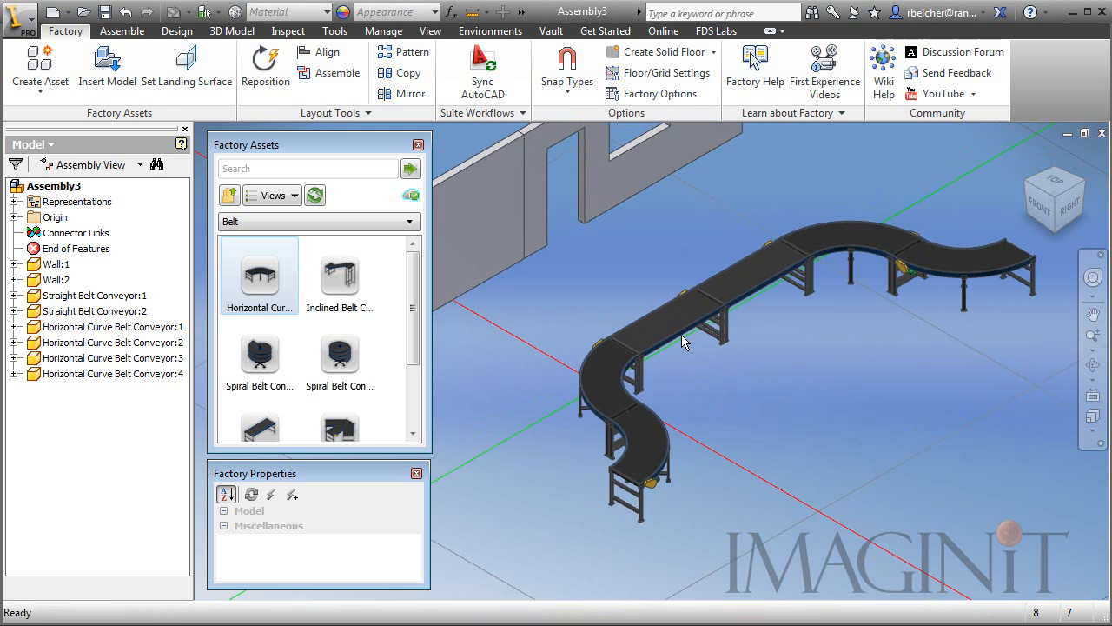
double_click(678, 335)
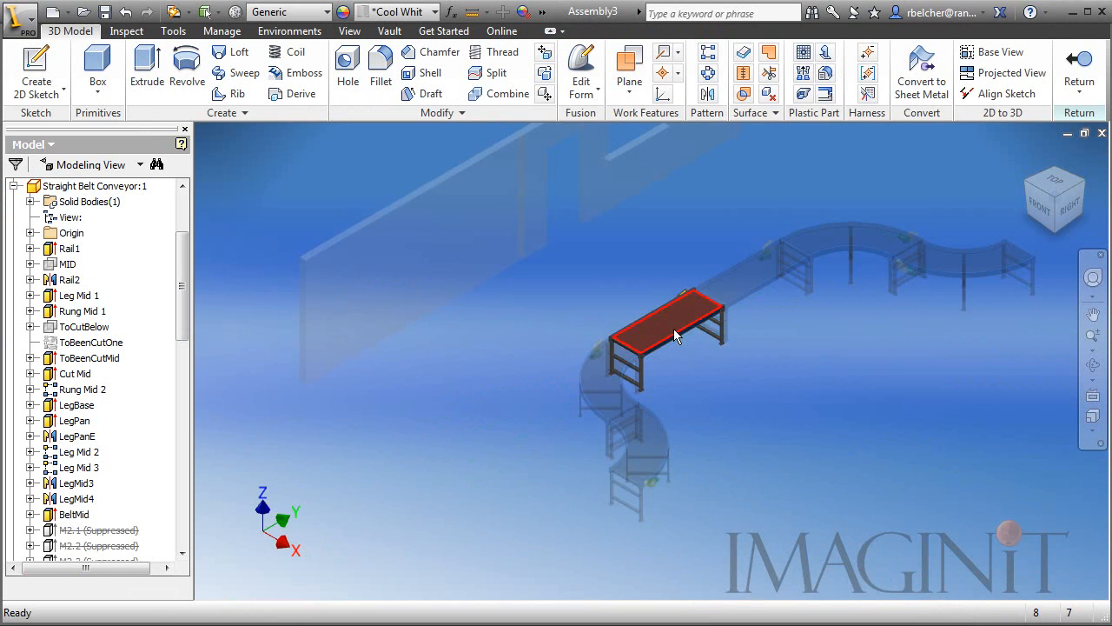
click(63, 84)
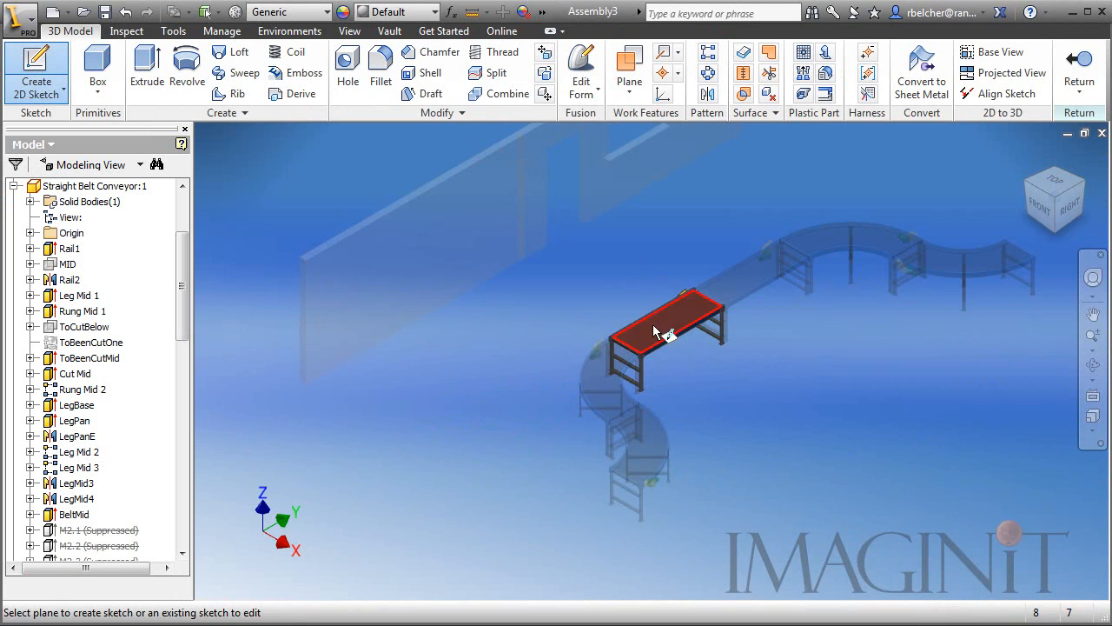
click(657, 328)
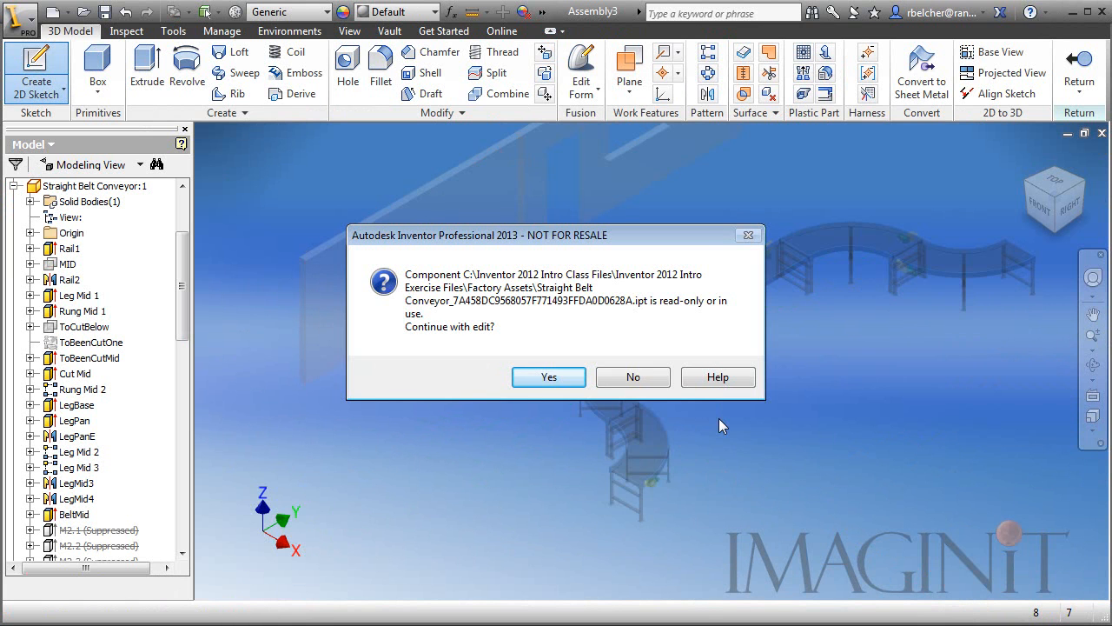
click(645, 380)
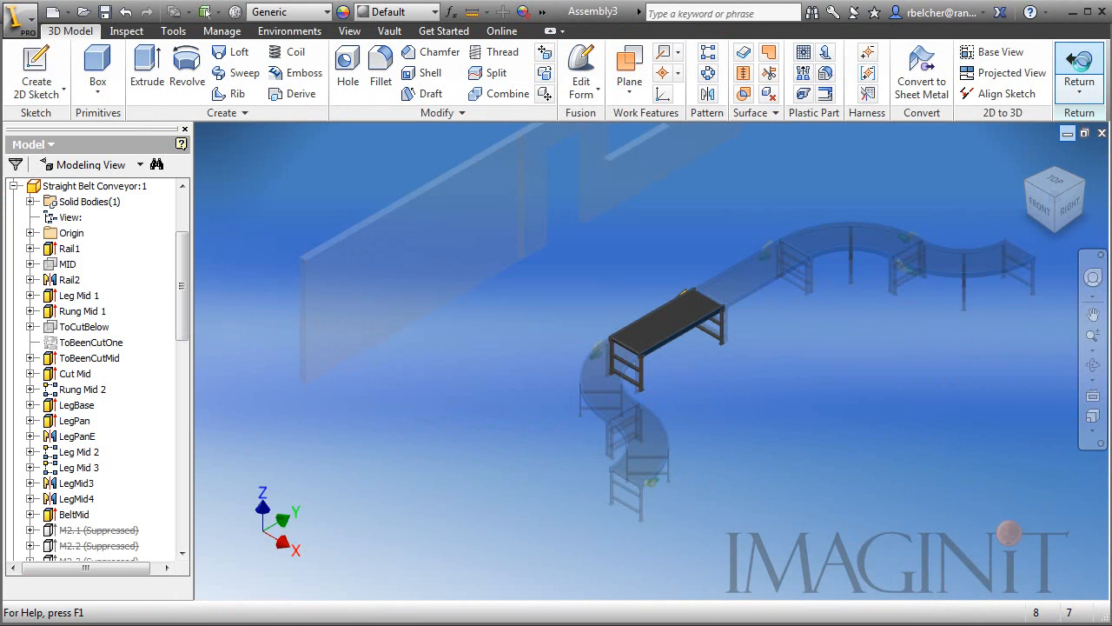
click(1079, 69)
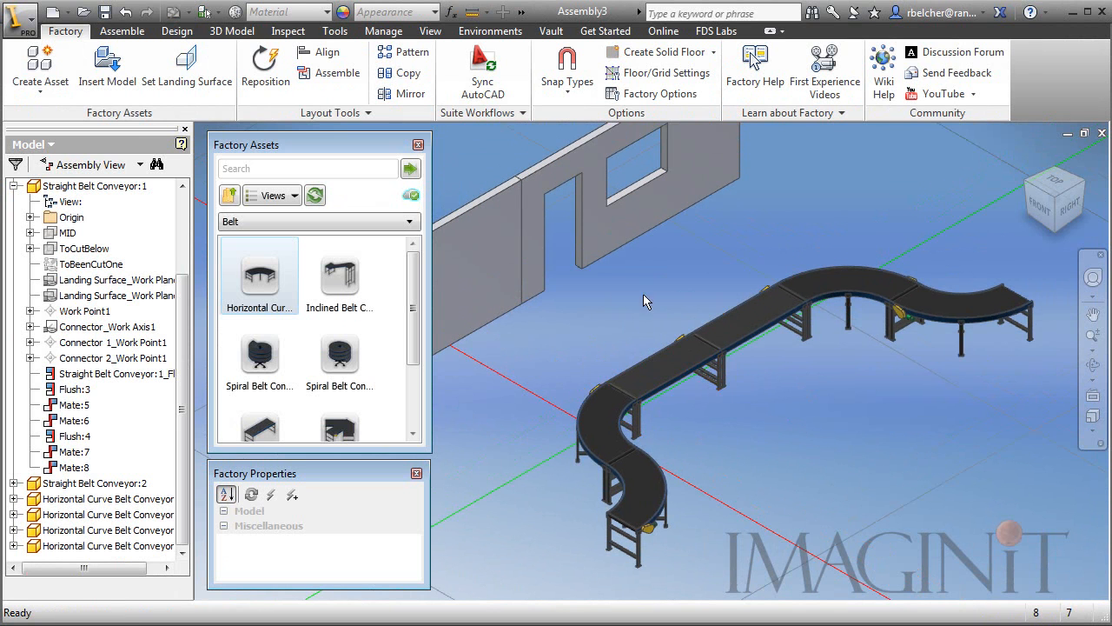
Save and replace the first straight conveyor with a copy named My Conveyor, overwriting the existing part file
click(122, 31)
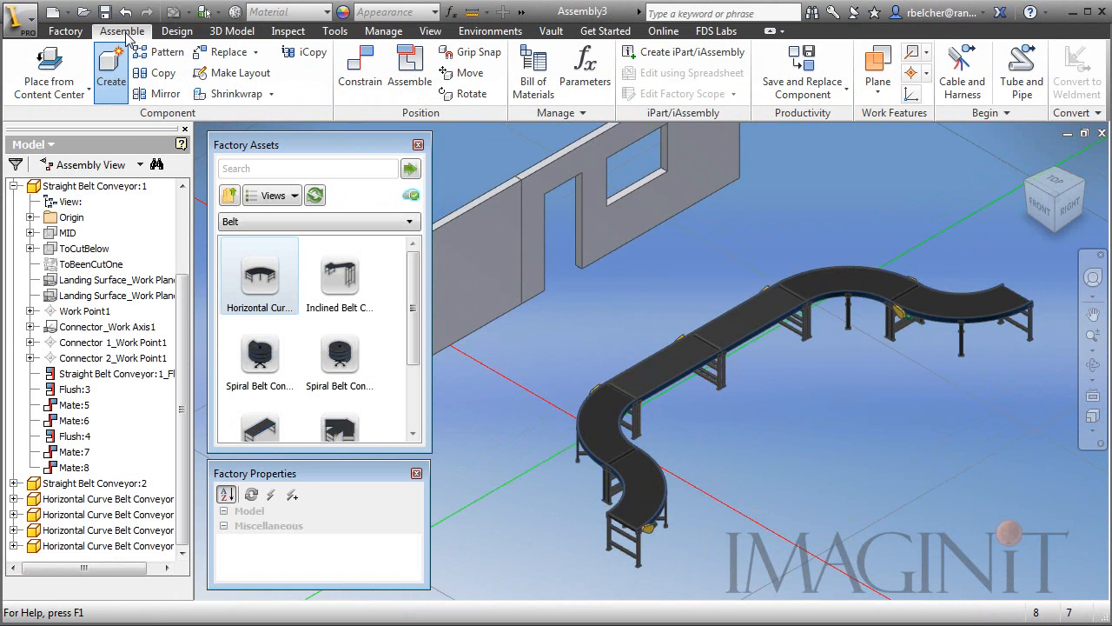
click(815, 94)
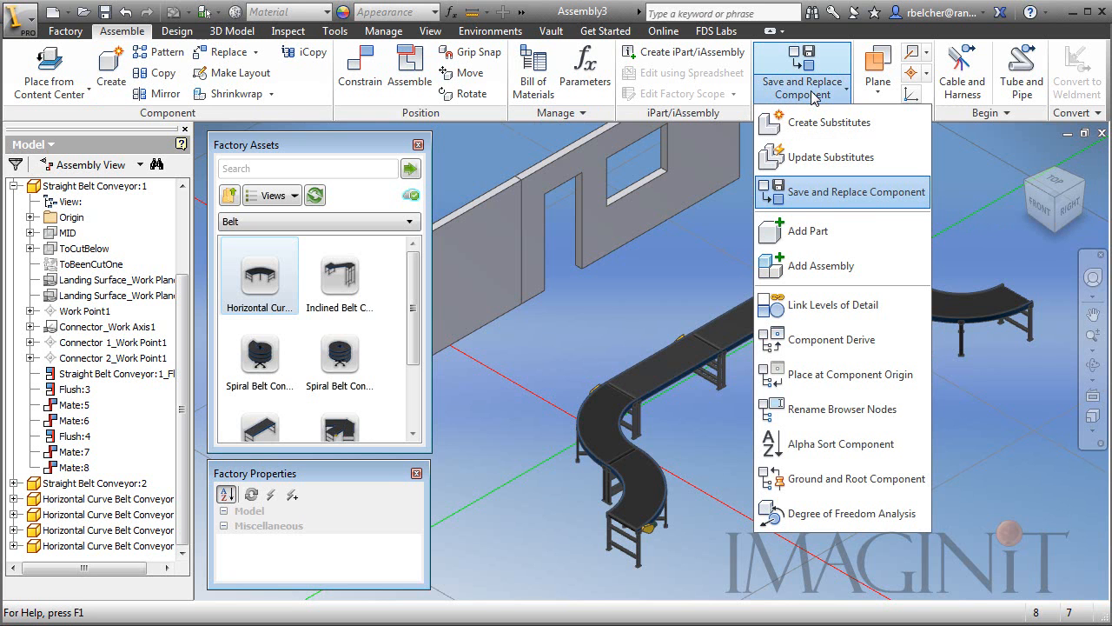
click(825, 192)
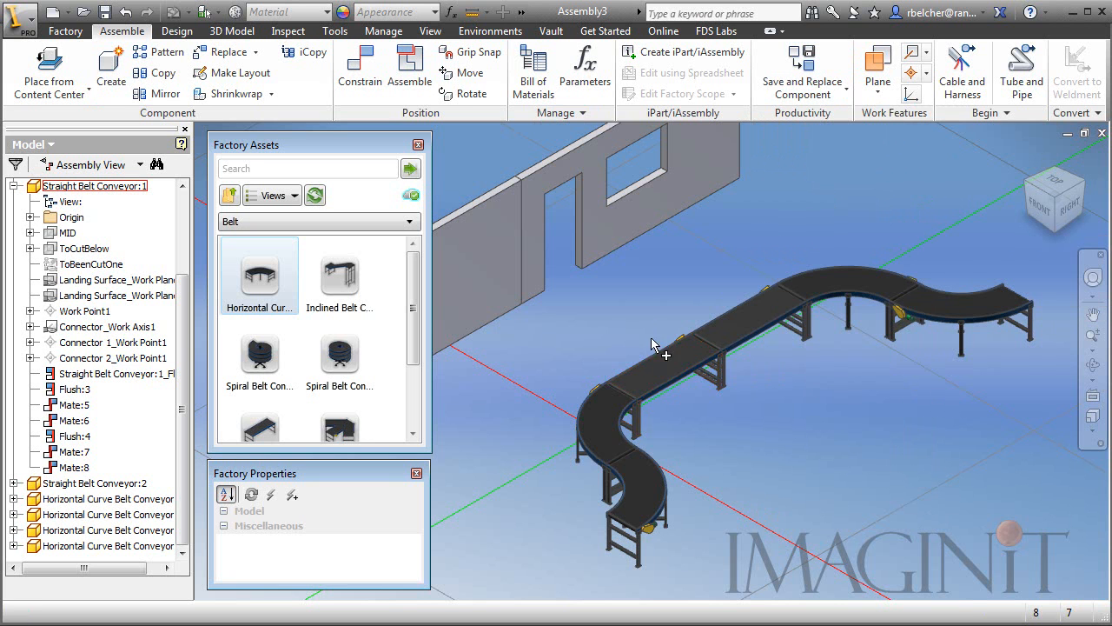
click(662, 368)
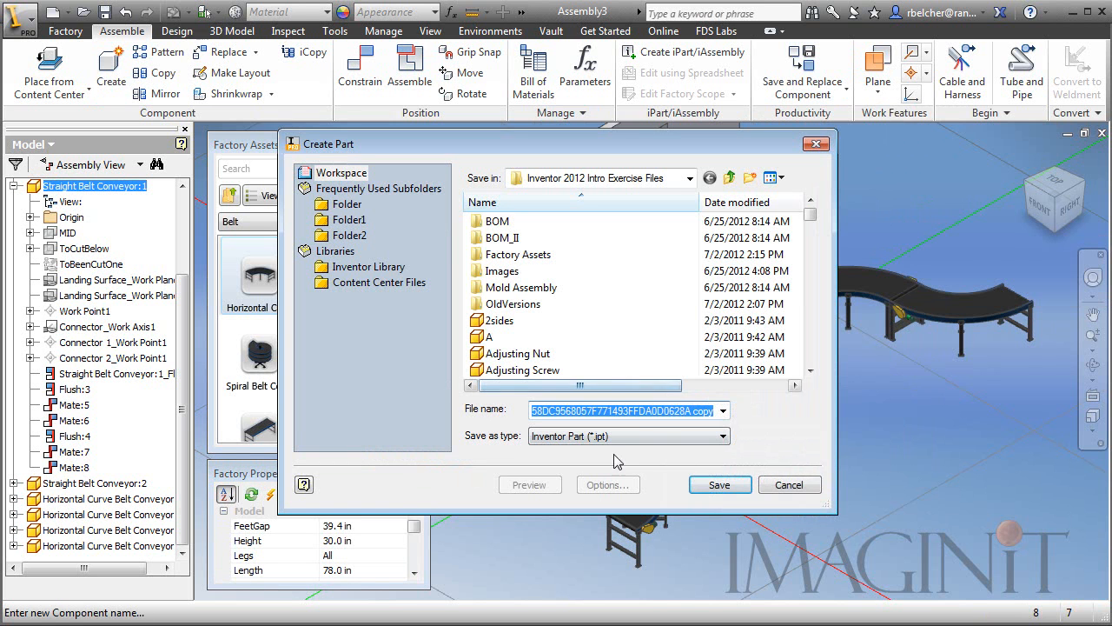
drag(714, 411, 449, 412)
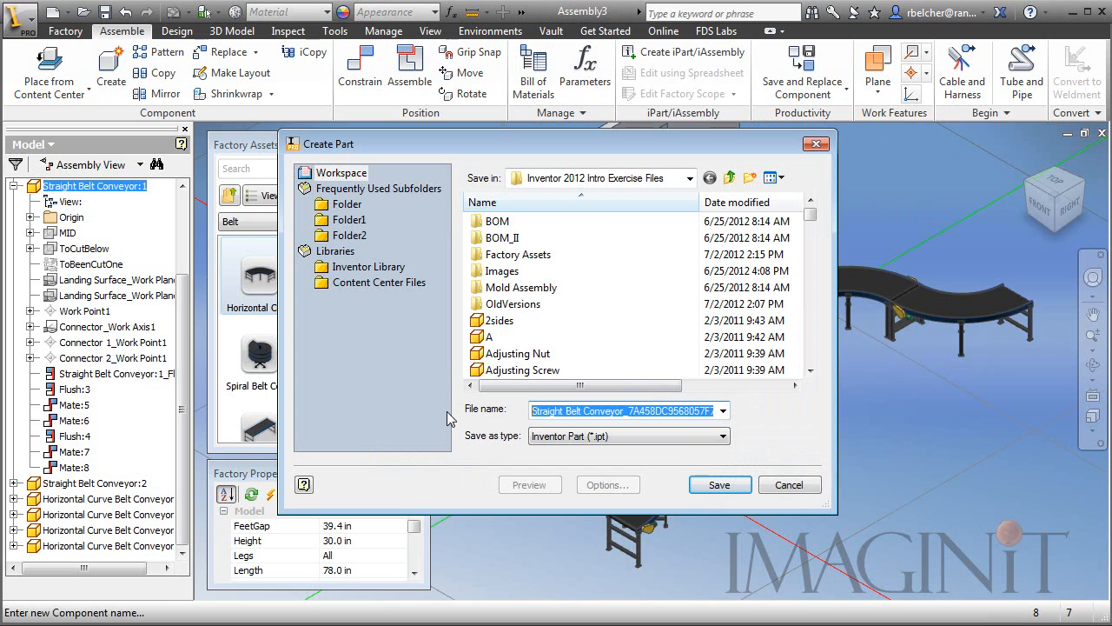
text(My Conve)
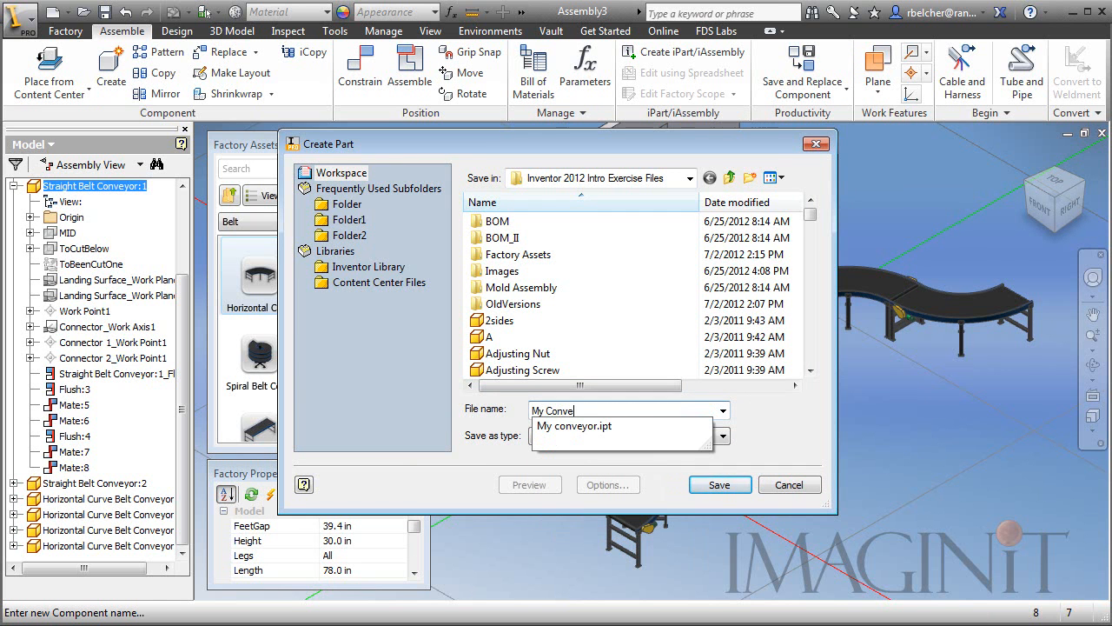
text(yor)
key(Return)
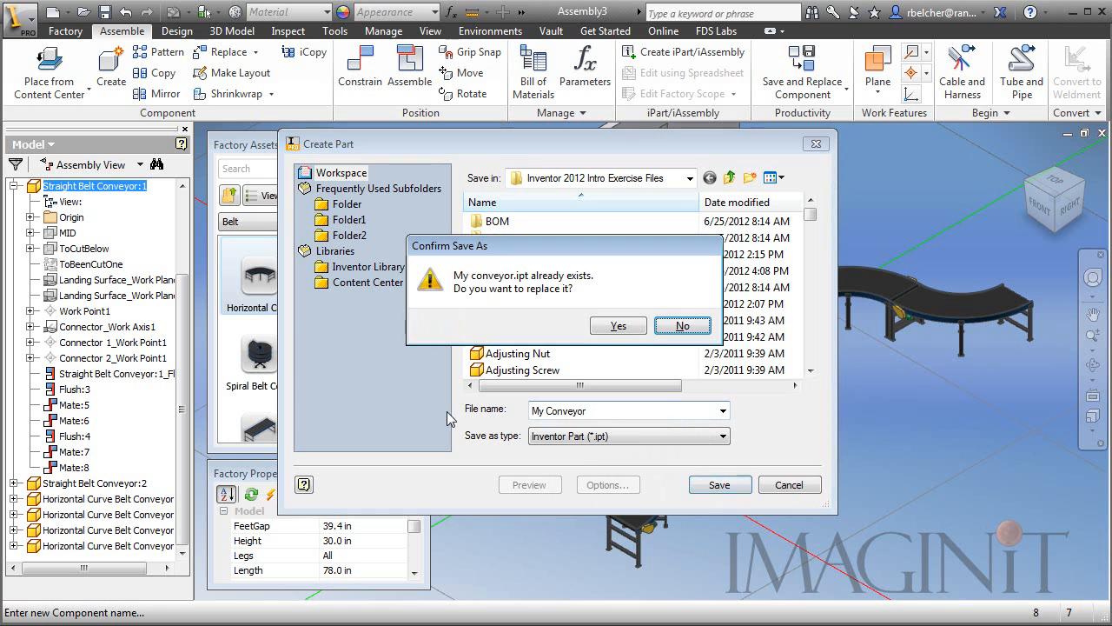
click(618, 324)
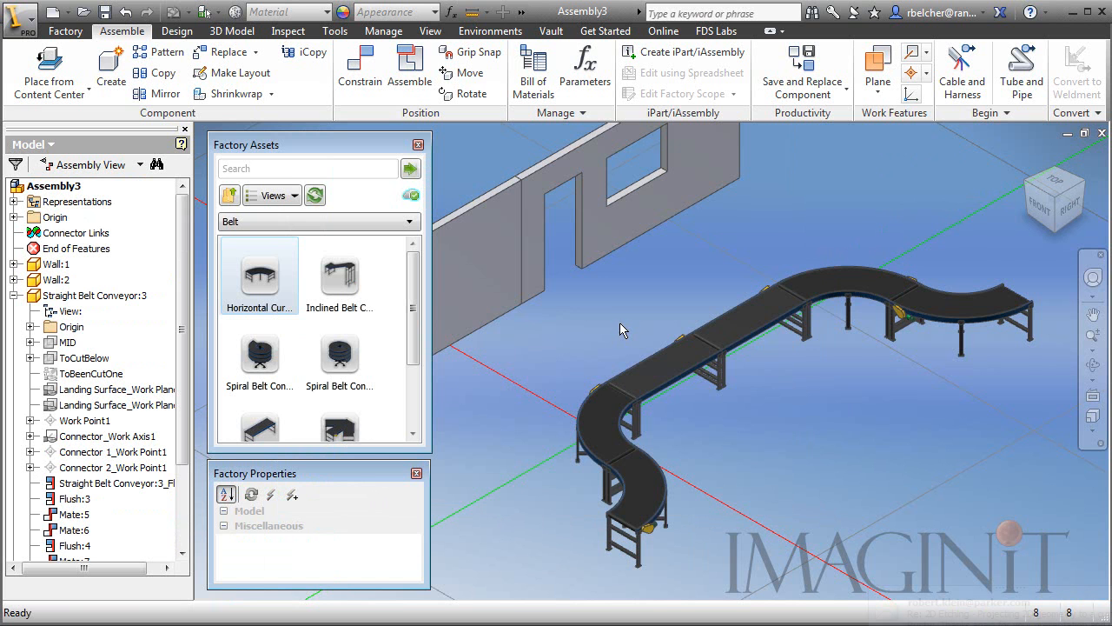
Check the file name of the replaced straight conveyor in its iProperties
click(14, 295)
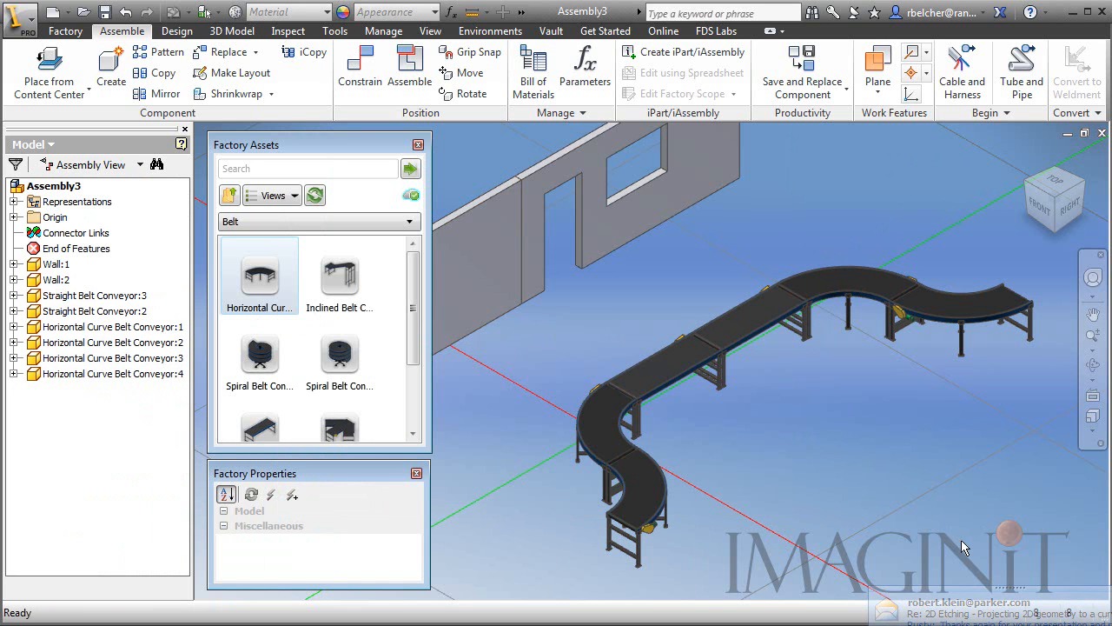
right_click(680, 376)
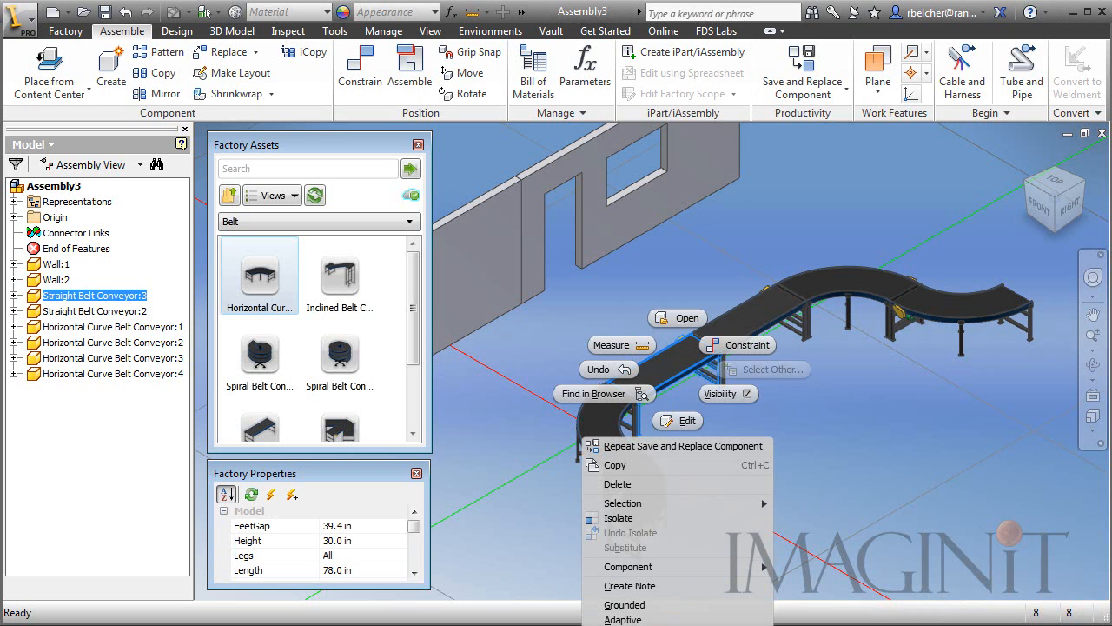
click(682, 624)
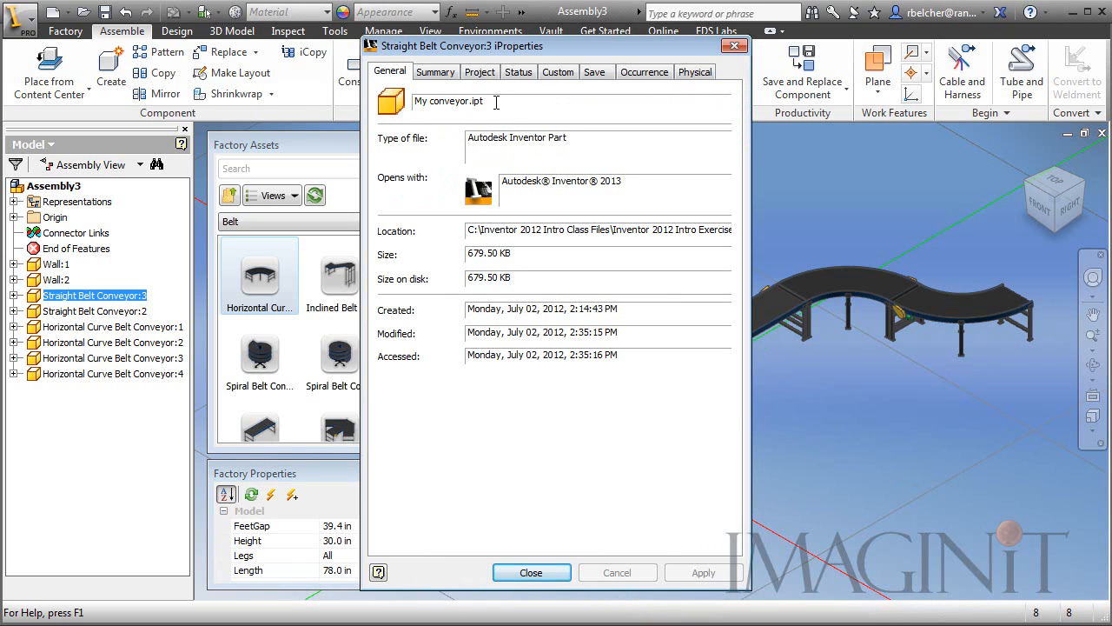
drag(497, 102, 383, 105)
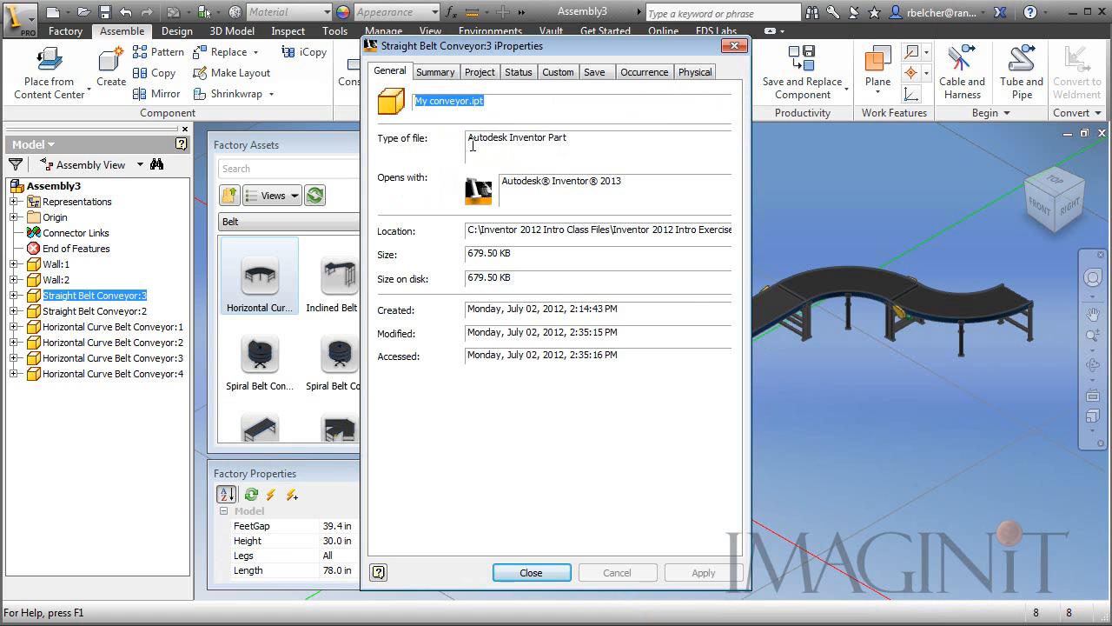
click(734, 45)
Edit the replaced straight conveyor in place and sketch a circle on its top face, centred on the midpoint of the end edge beside the curve
double_click(669, 369)
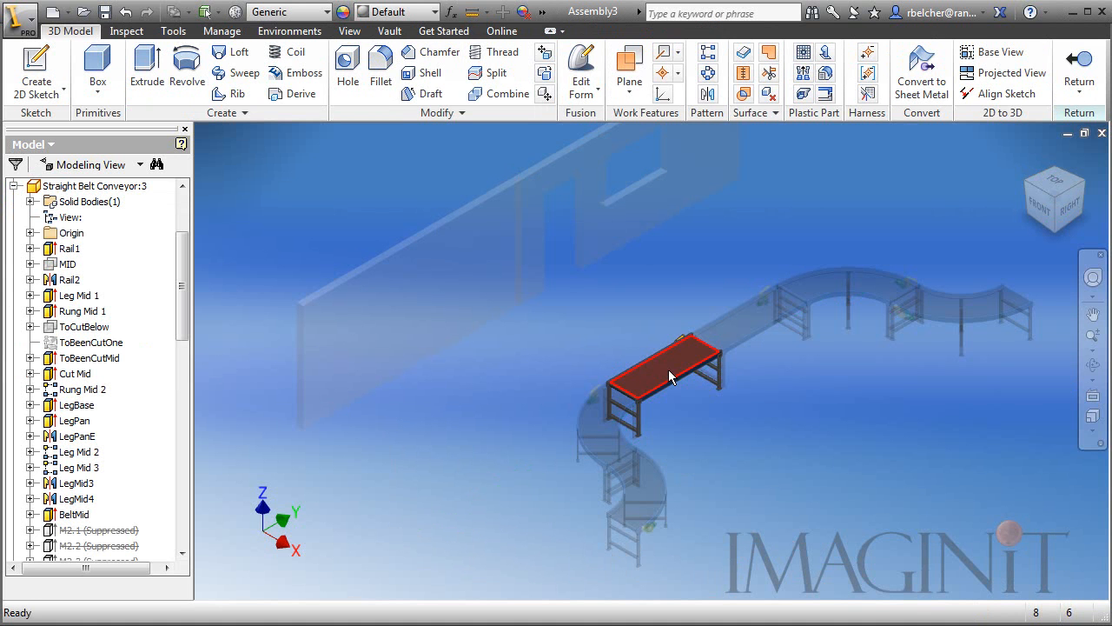
mouse_move(668, 370)
click(36, 74)
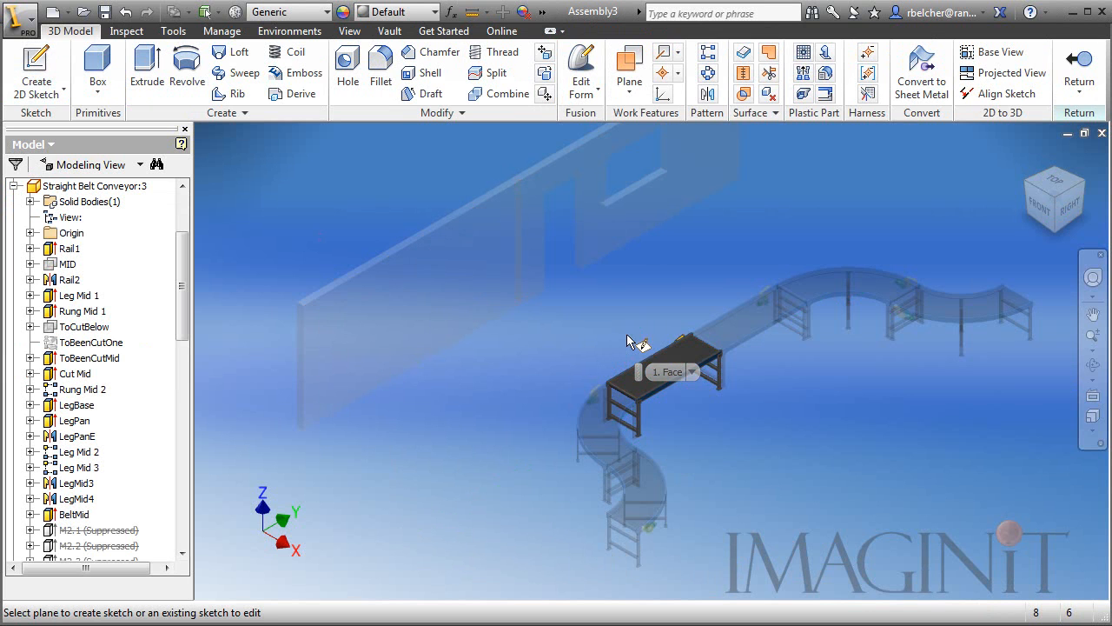
click(678, 370)
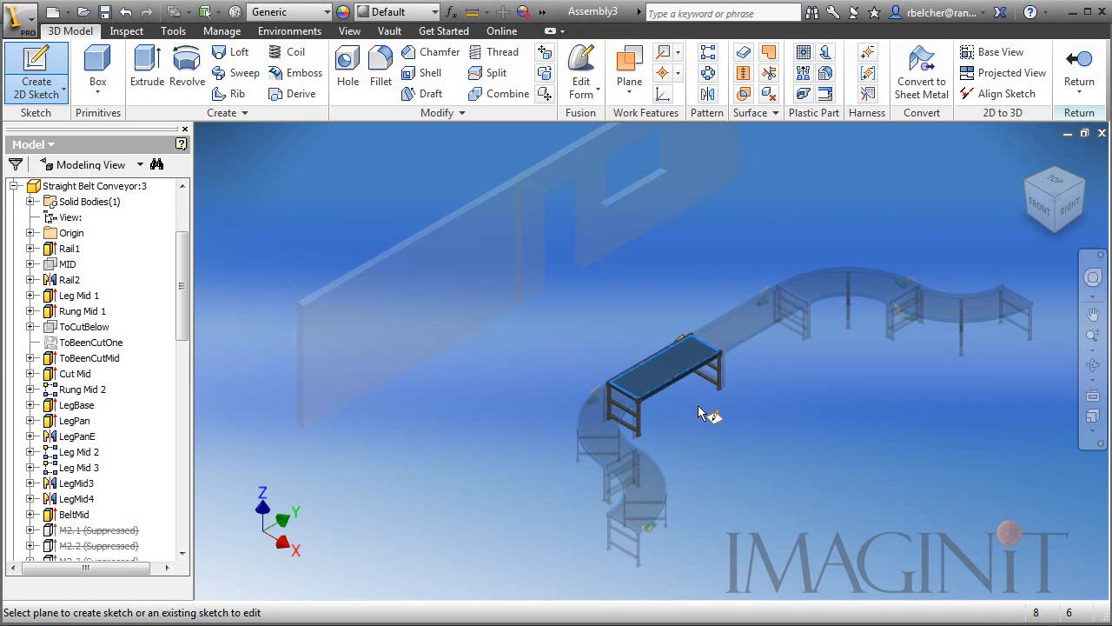
click(596, 345)
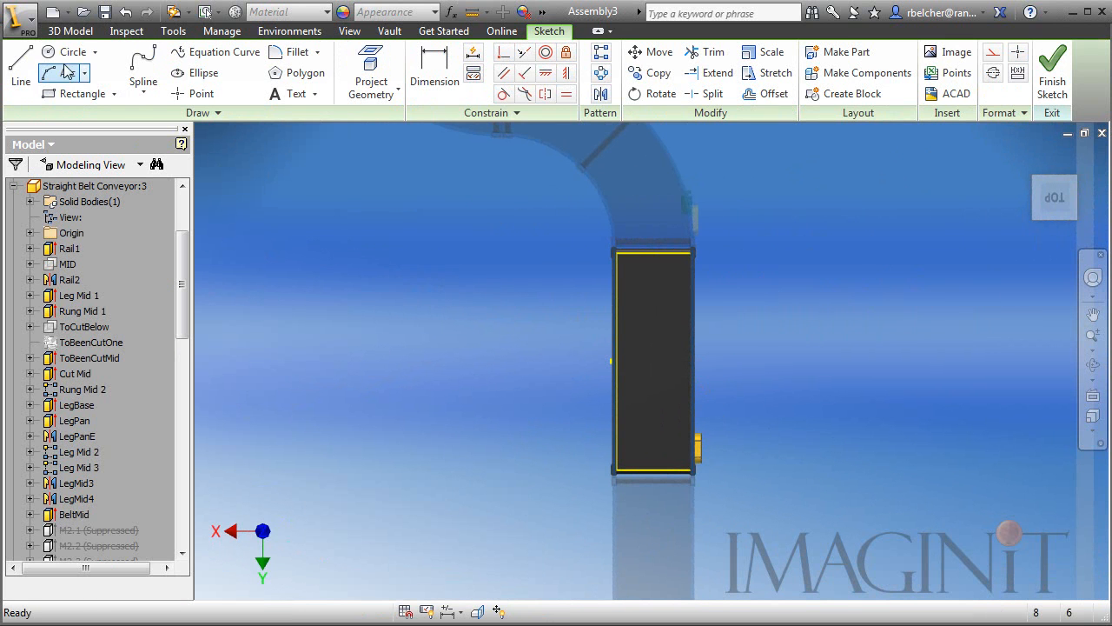
click(72, 53)
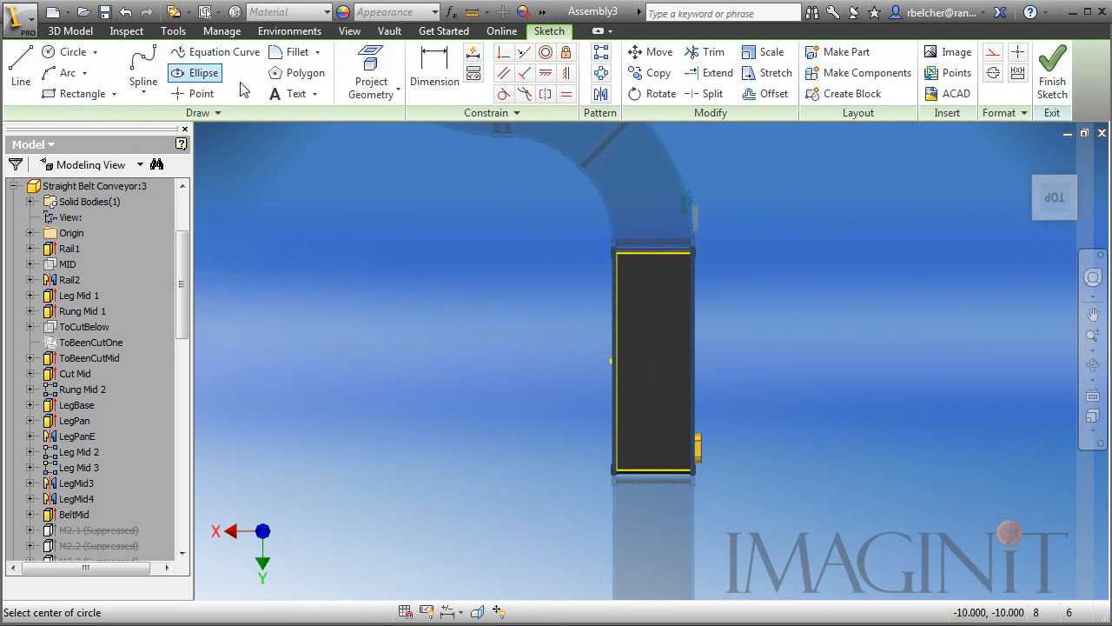
click(653, 253)
click(652, 230)
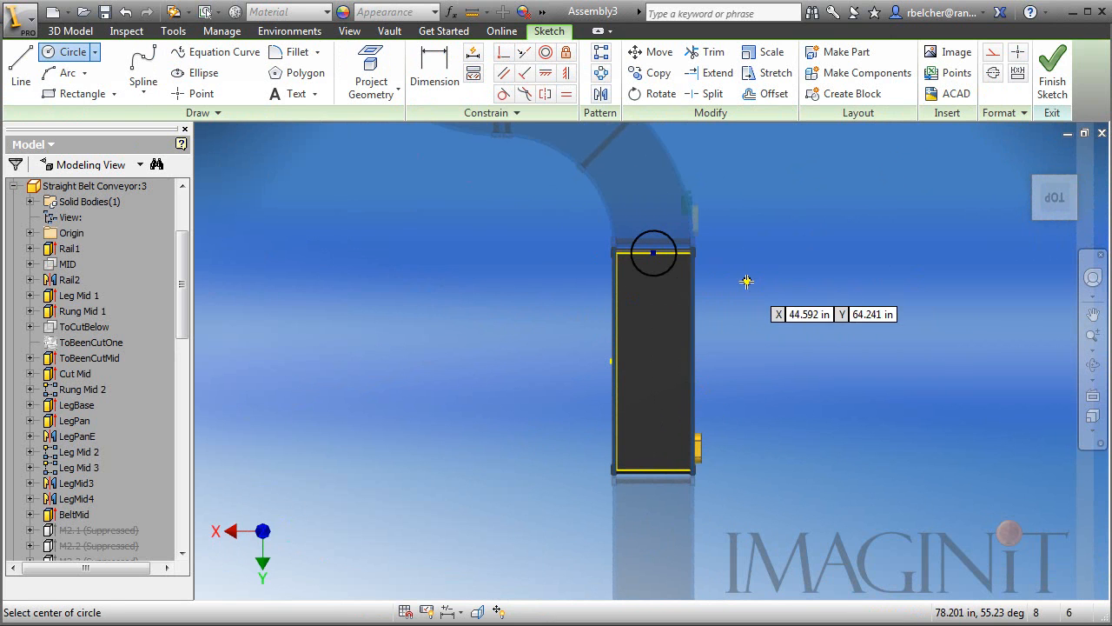
right_click(739, 245)
click(796, 244)
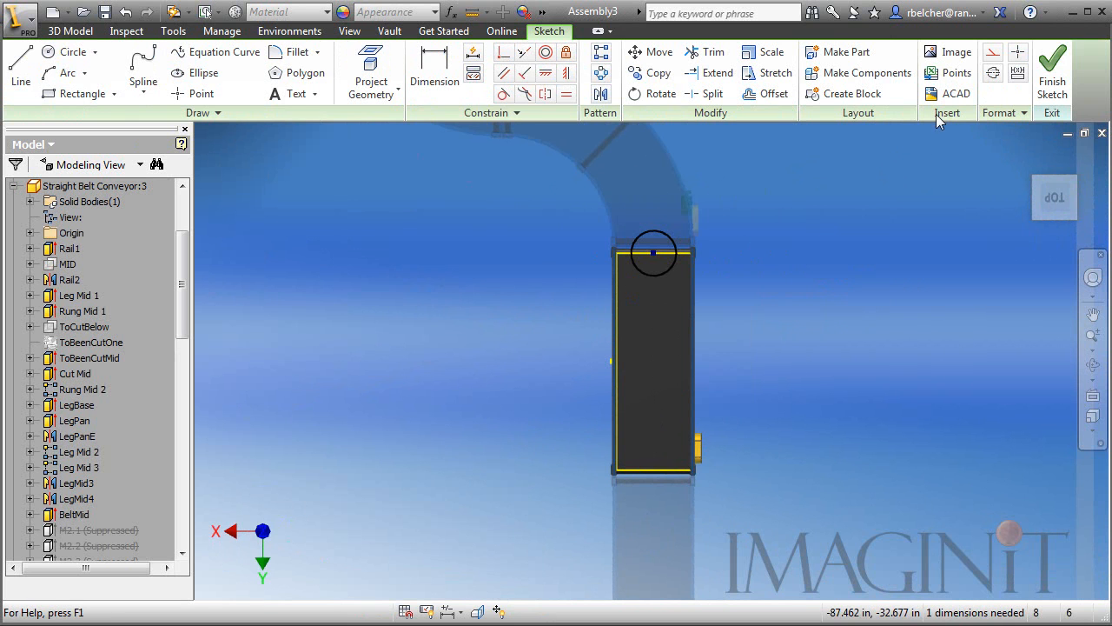
Extrude the circle as a cut with All extents through the conveyor, and return to the assembly
key(e)
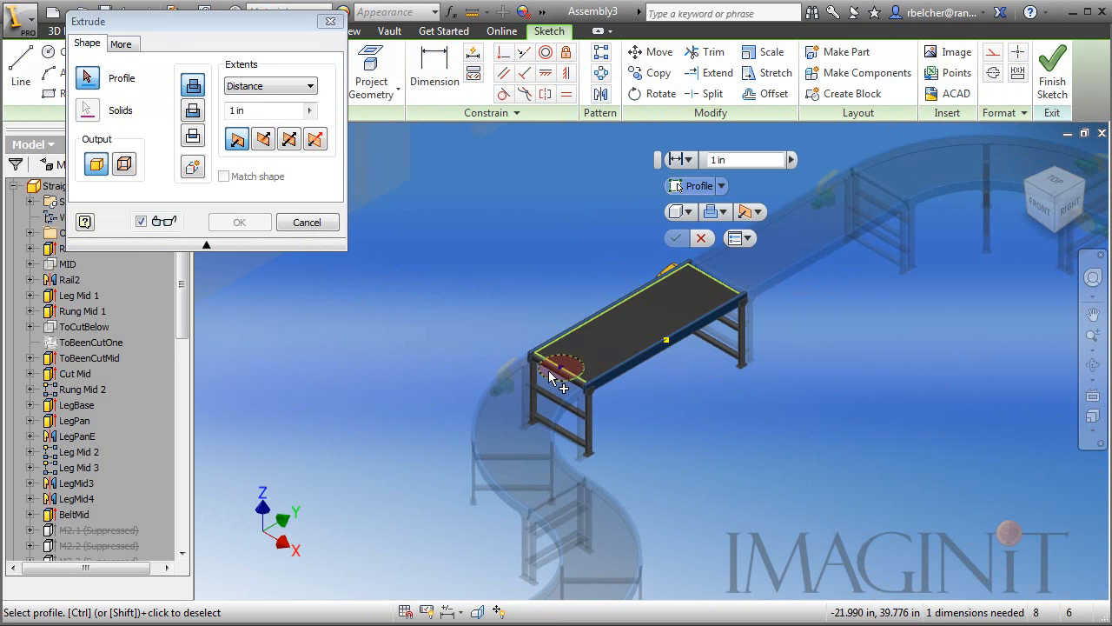
click(542, 374)
click(630, 218)
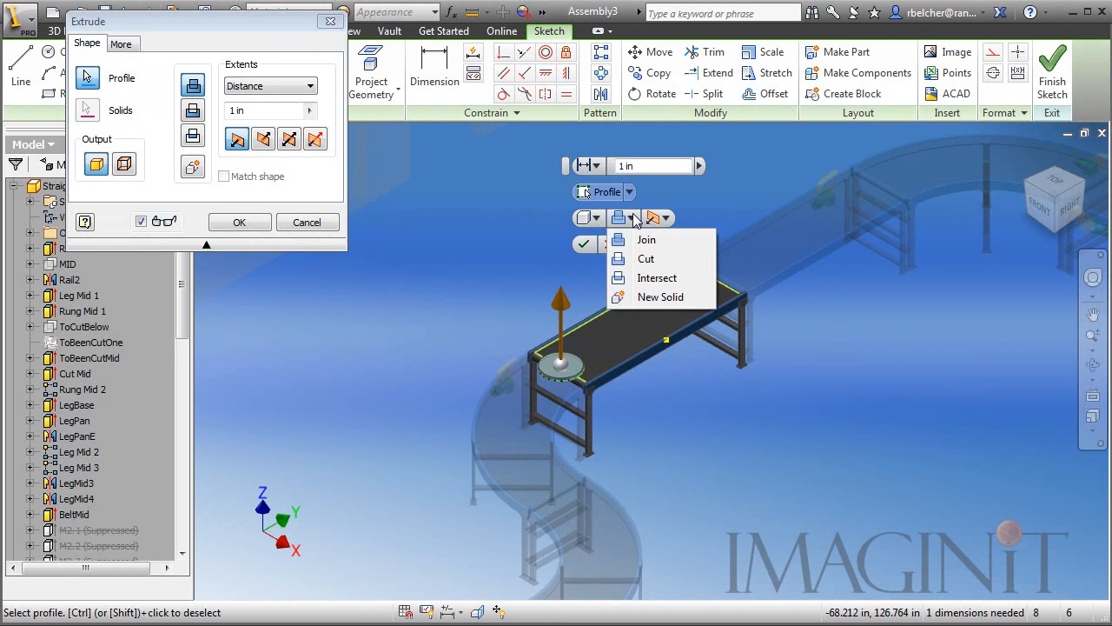
click(644, 259)
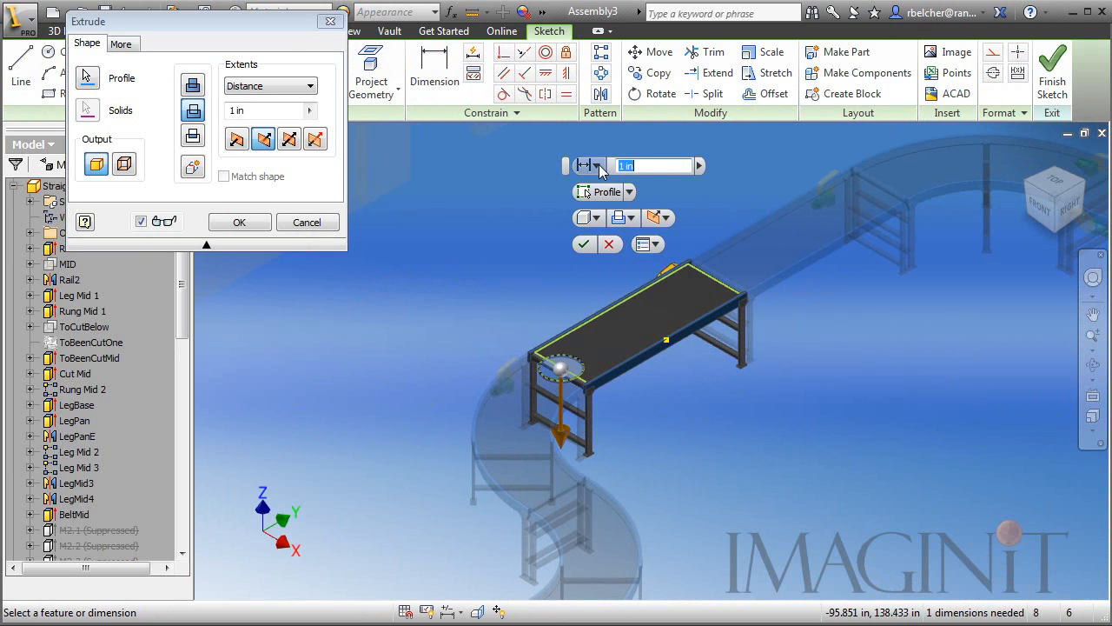
click(595, 166)
click(613, 265)
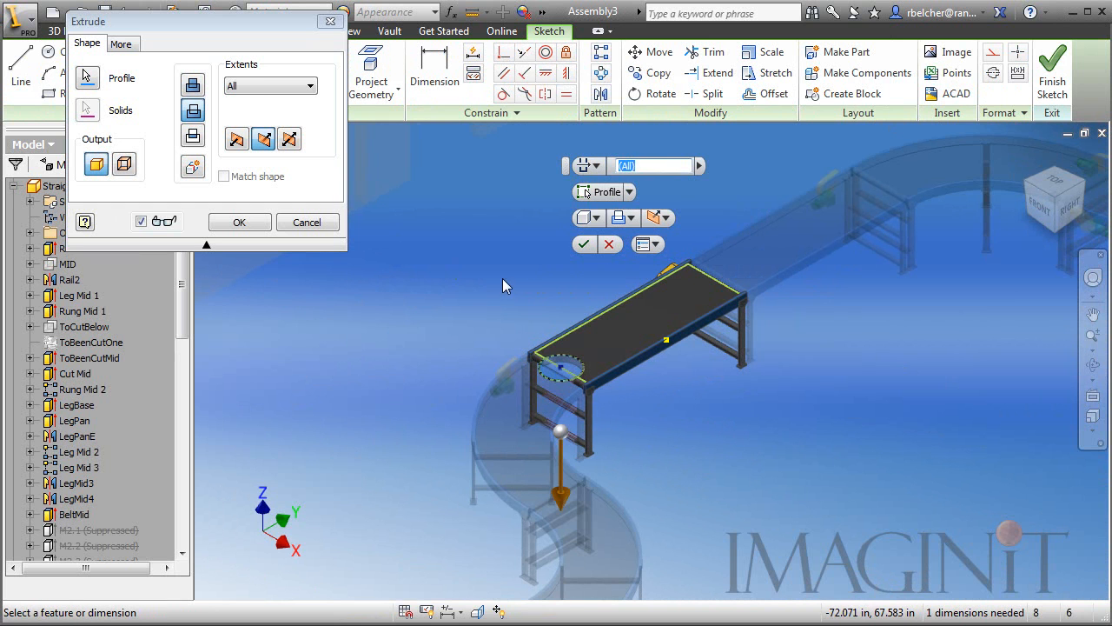
click(582, 243)
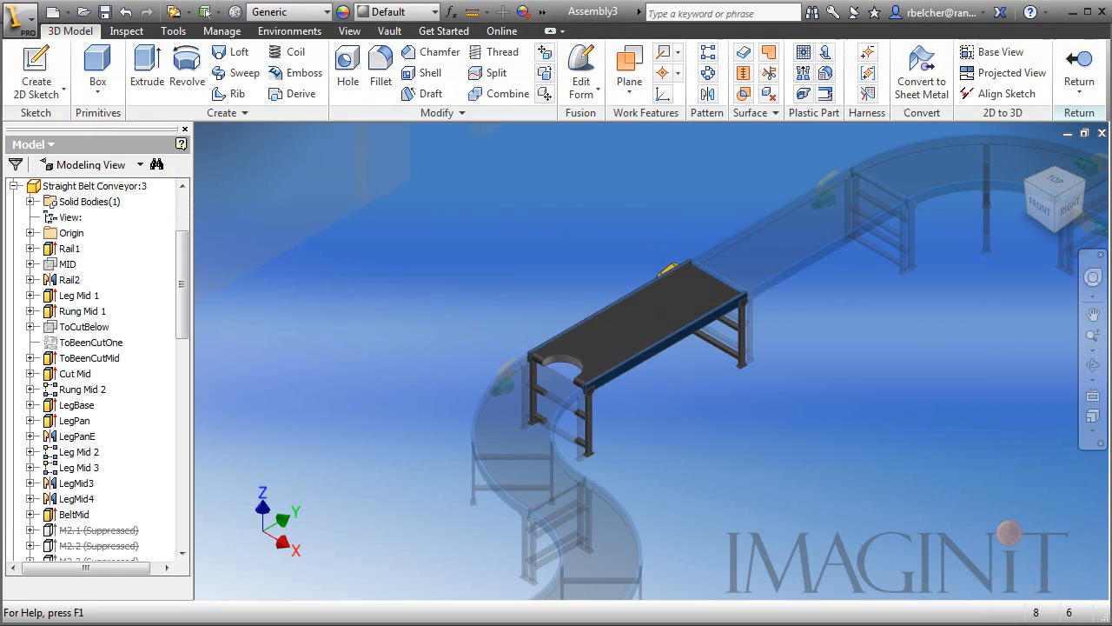
click(1079, 69)
scroll(801, 403, down, 3)
middle_drag(801, 403, 762, 403)
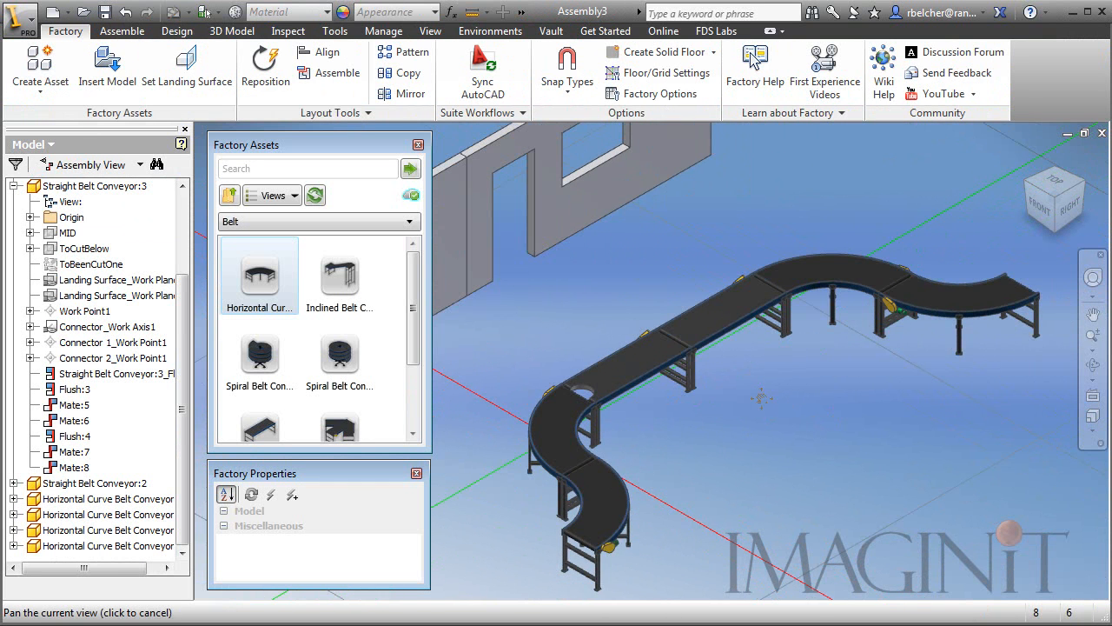